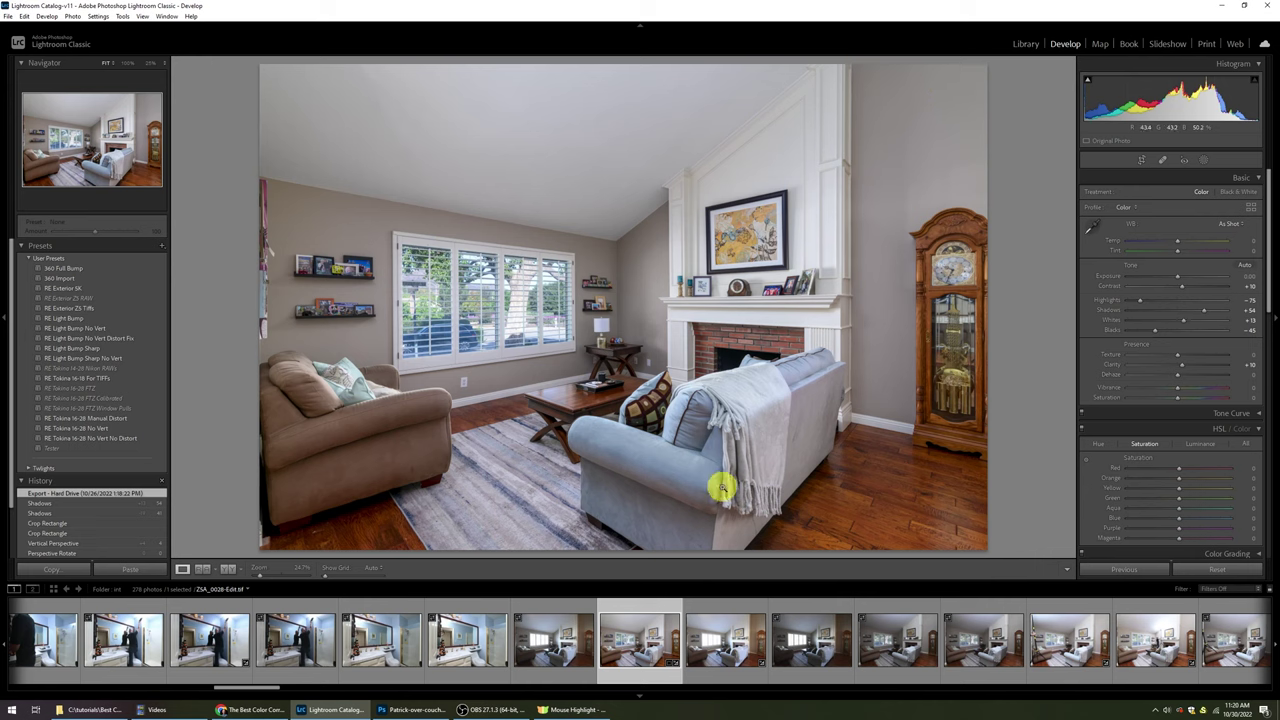
- Select the living-room photo with the light stand in the filmstrip
{"action": "left_click", "coordinate": [1061, 658]}
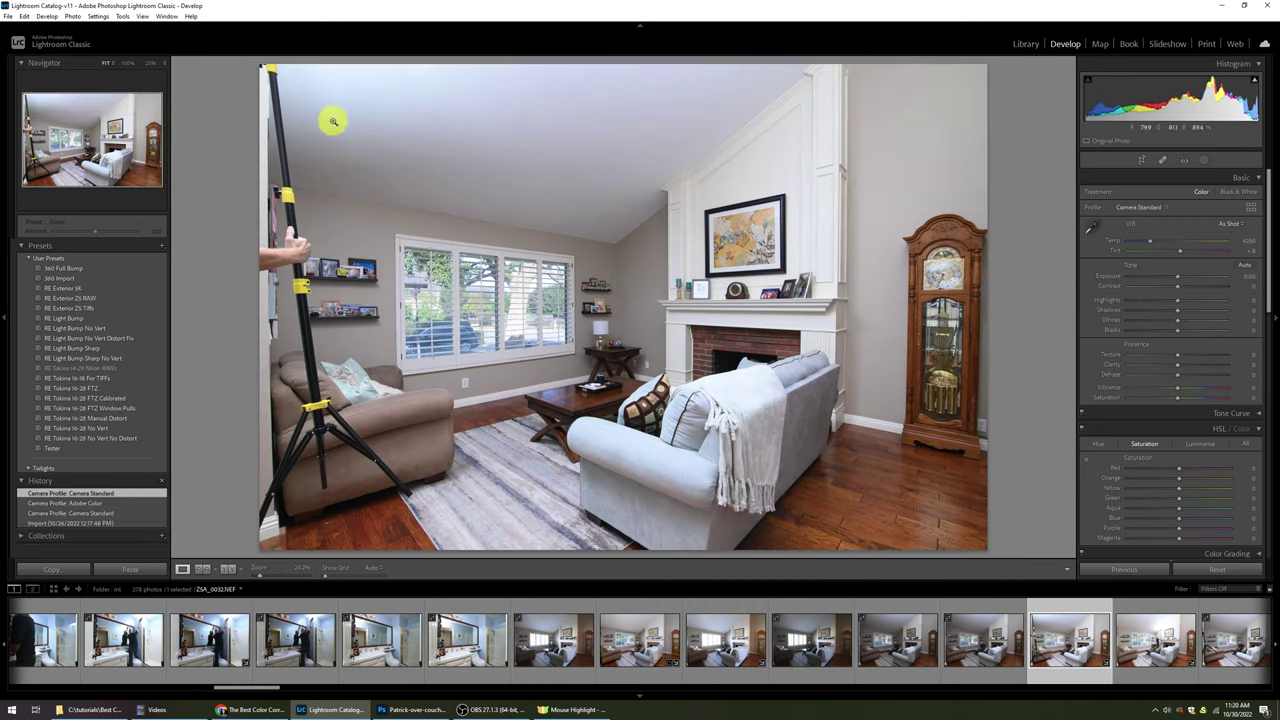
{"action": "left_click", "coordinate": [1168, 658]}
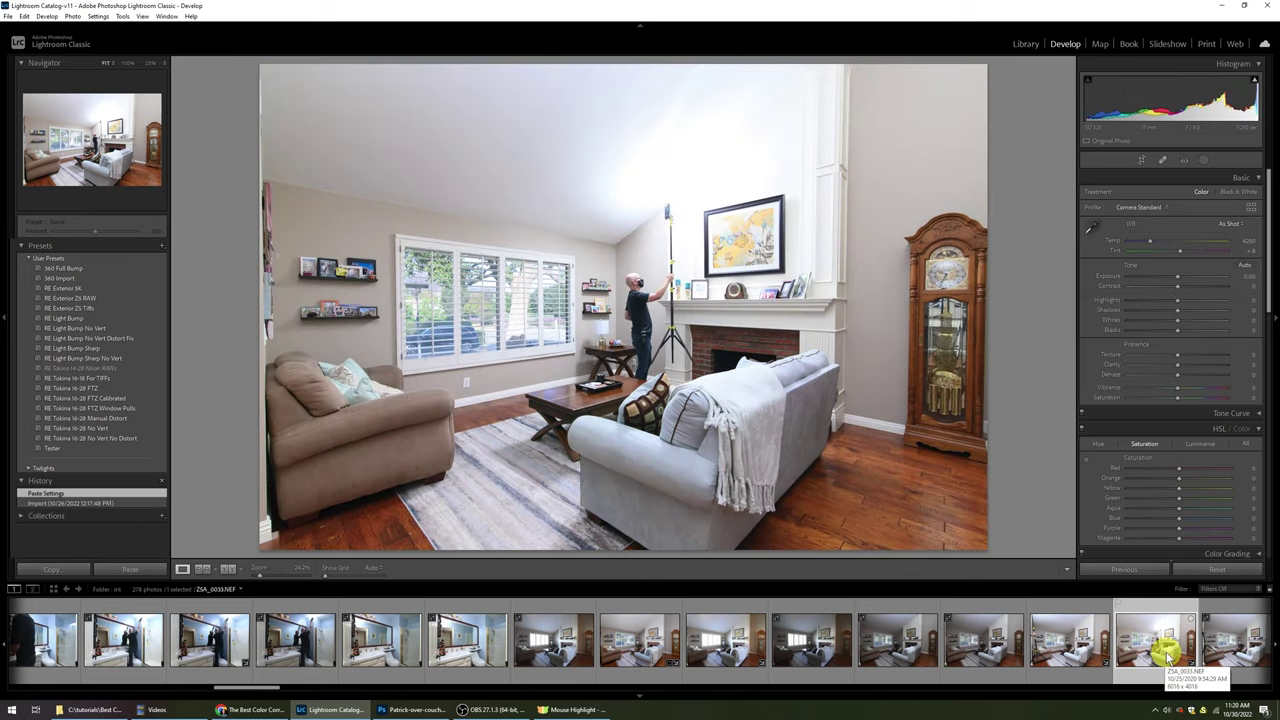
{"action": "left_click", "coordinate": [1082, 652]}
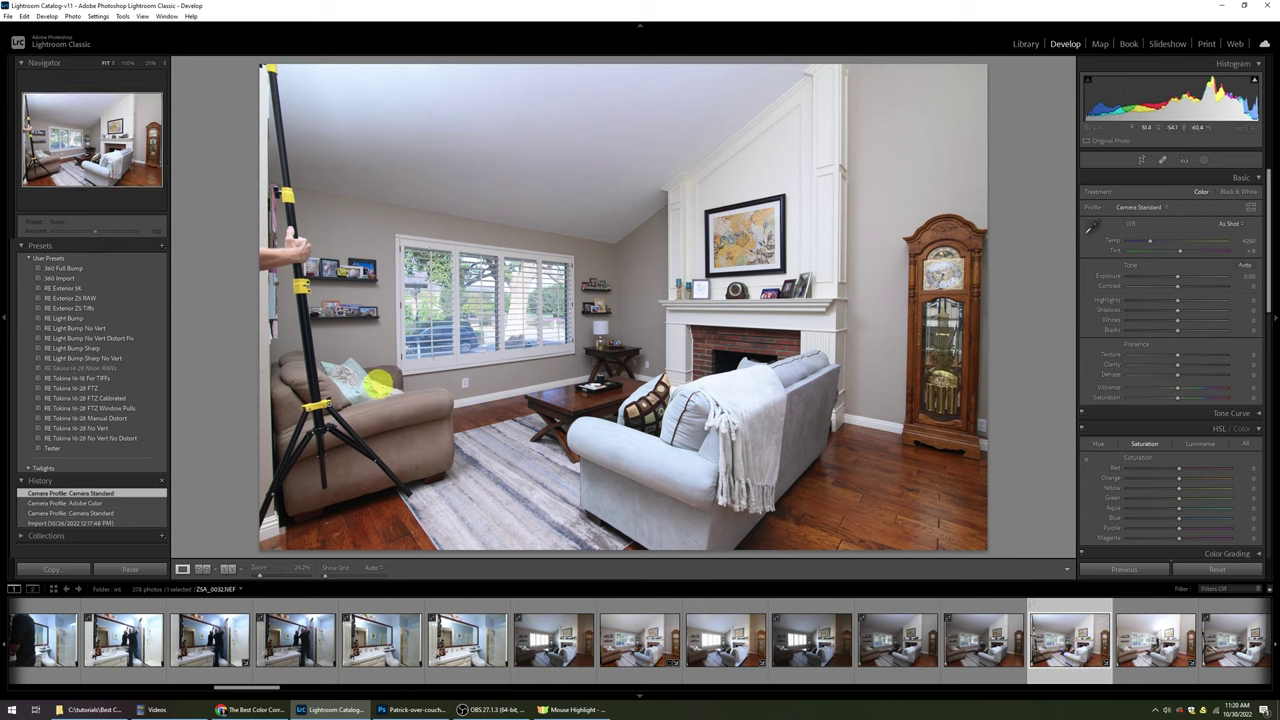
- Zoom to 100% on the wall corner and compare Camera Standard with Adobe Color, ending on Adobe Color
{"action": "left_click", "coordinate": [110, 505]}
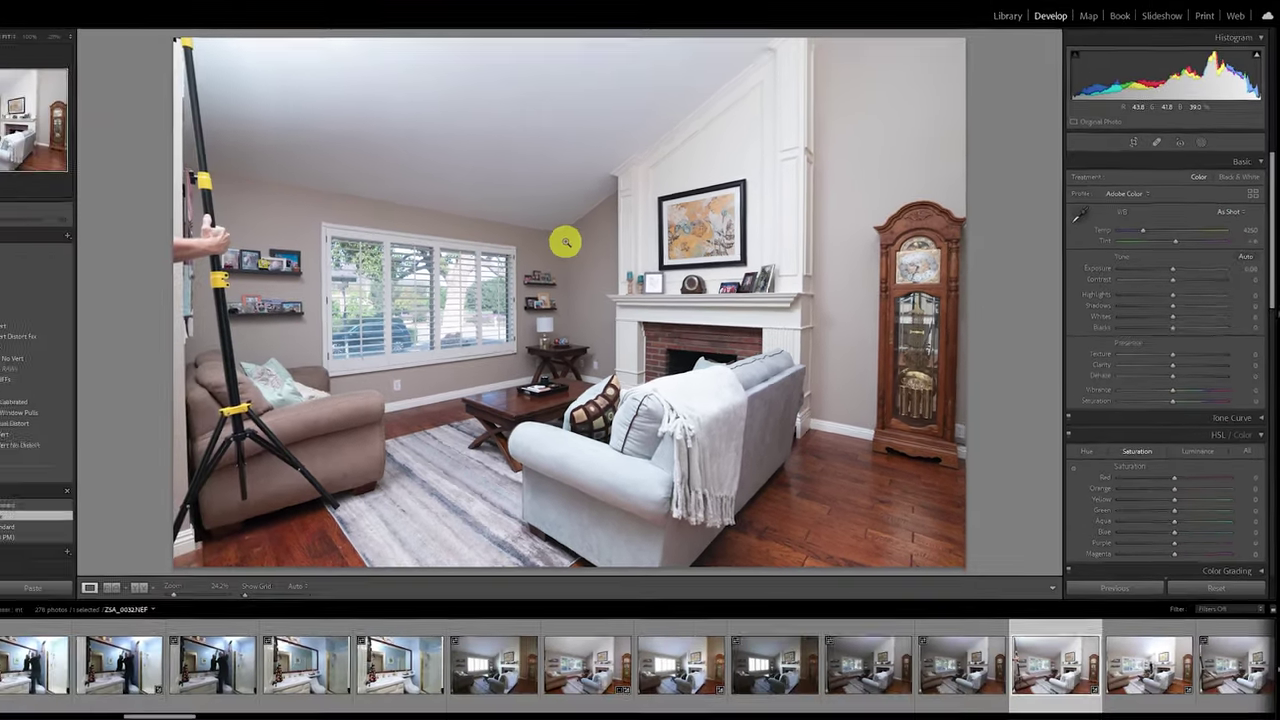
{"action": "left_click", "coordinate": [565, 242]}
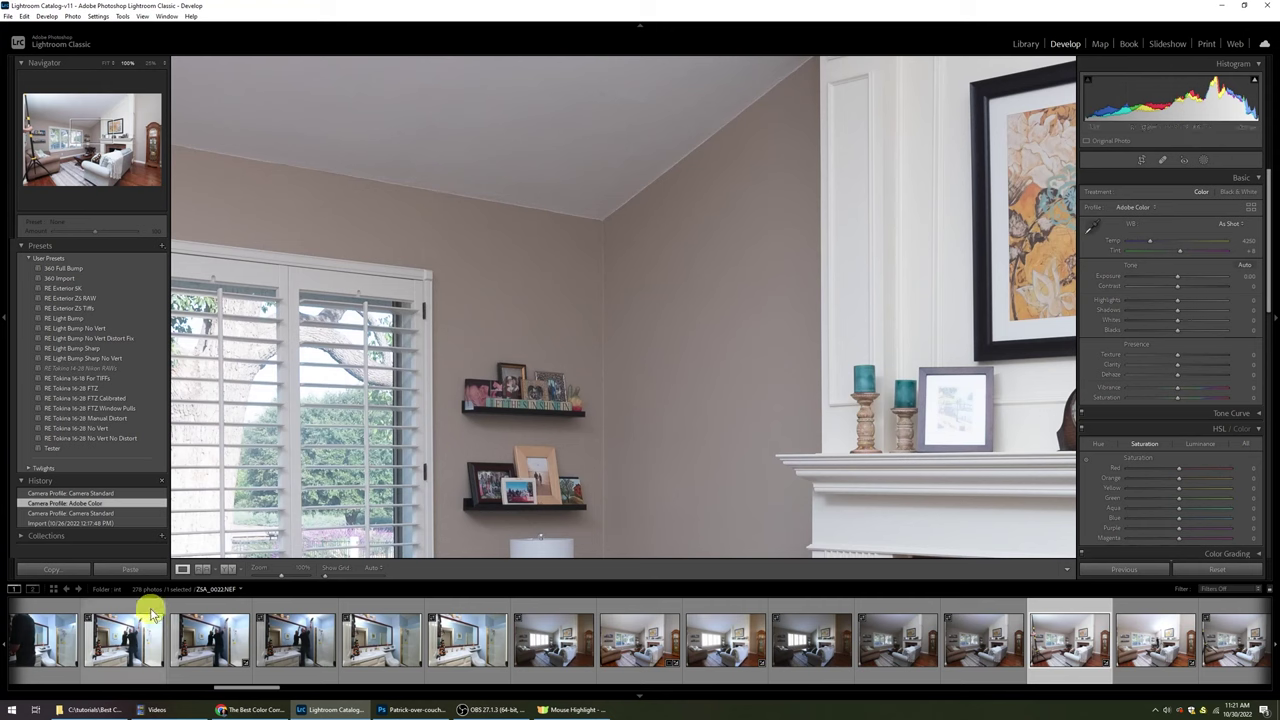
{"action": "left_click", "coordinate": [97, 494]}
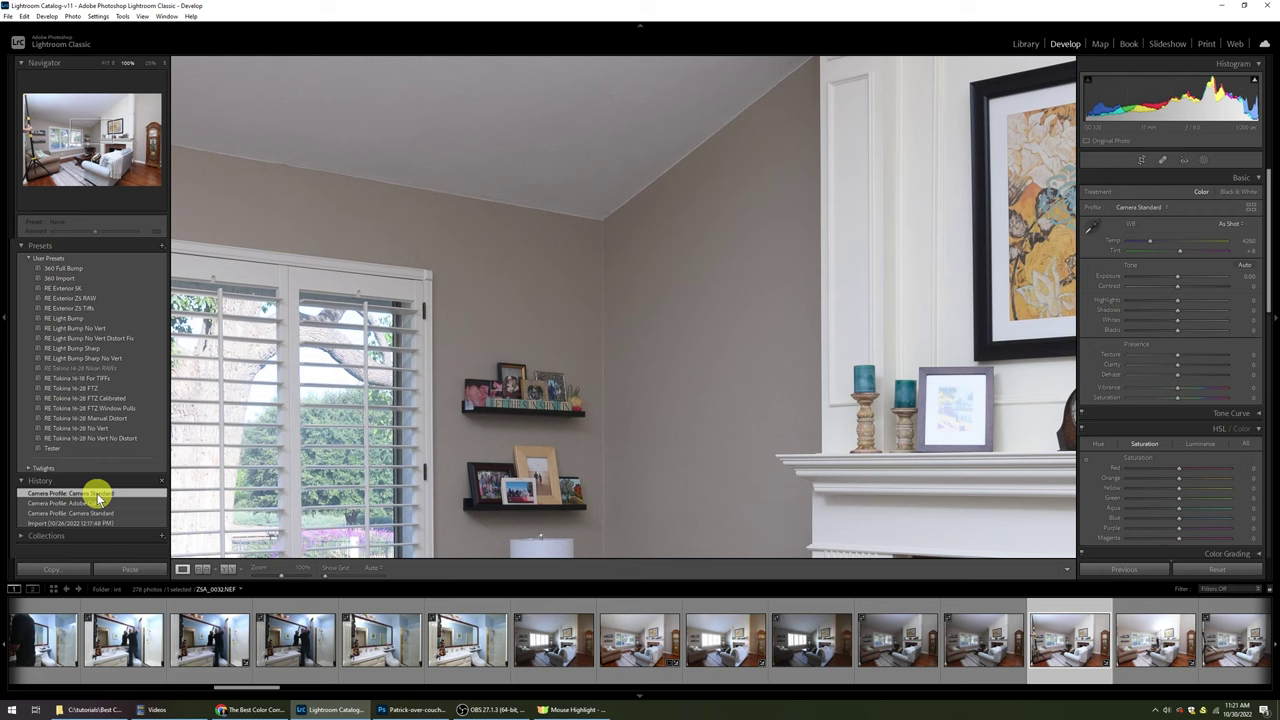
{"action": "left_click", "coordinate": [97, 503]}
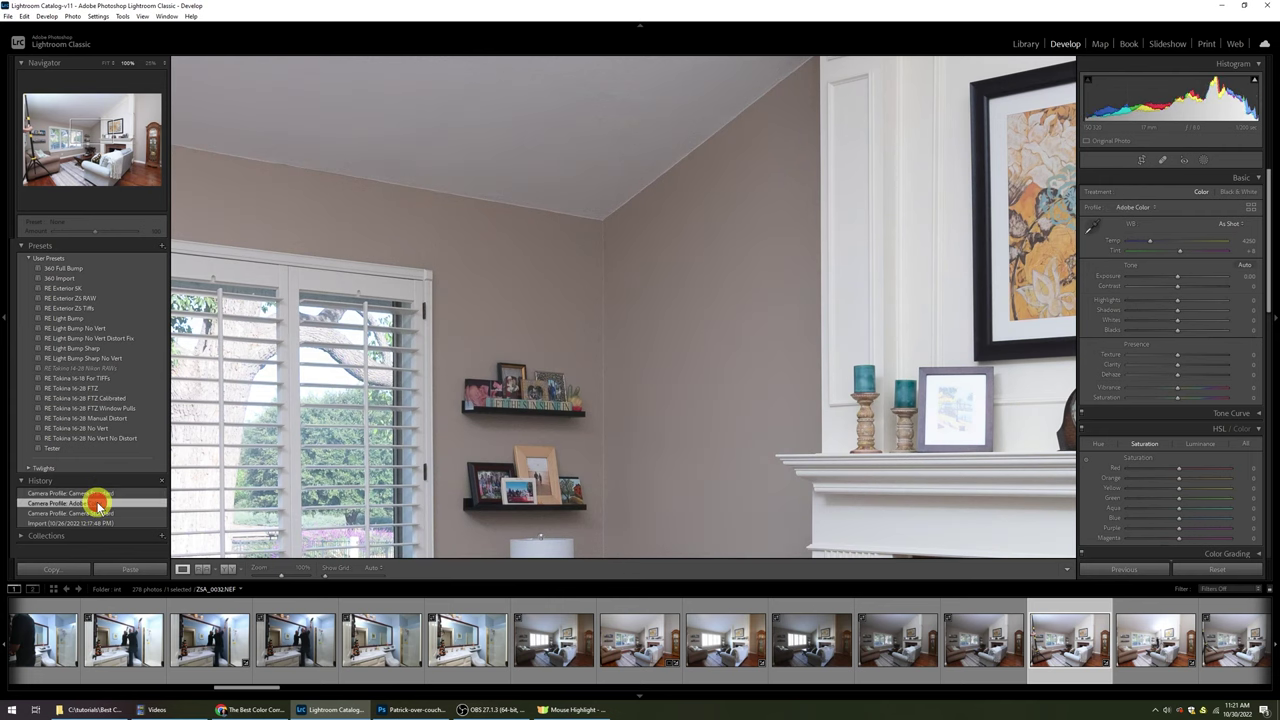
- Apply the Camera Matching Standard profile from the Profile Browser
{"action": "left_click", "coordinate": [1131, 210]}
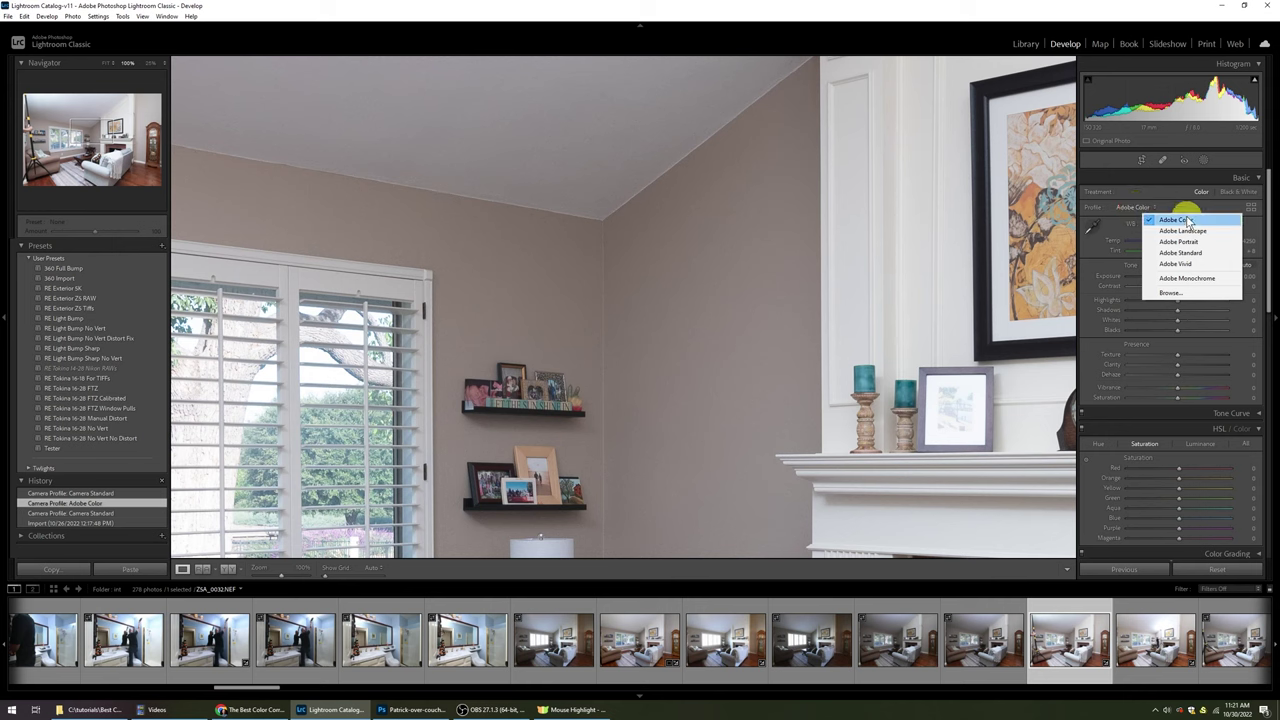
{"action": "left_click", "coordinate": [1188, 292]}
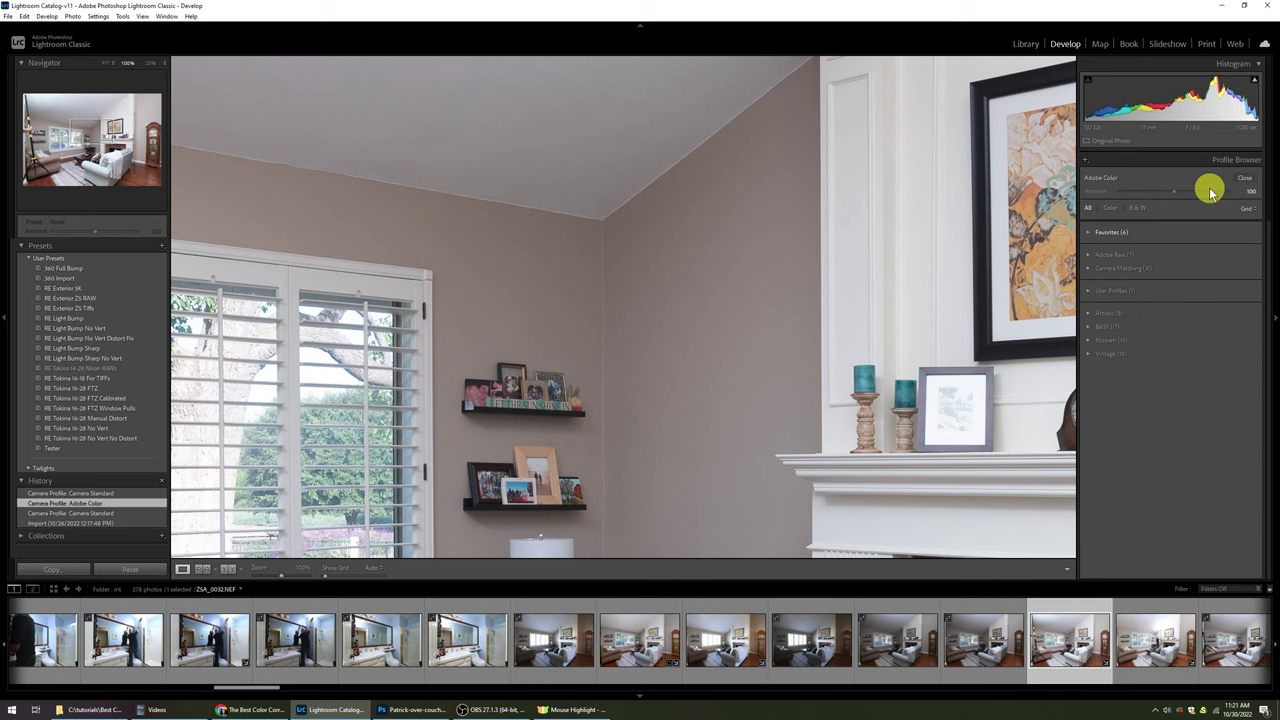
{"action": "left_click", "coordinate": [1089, 270]}
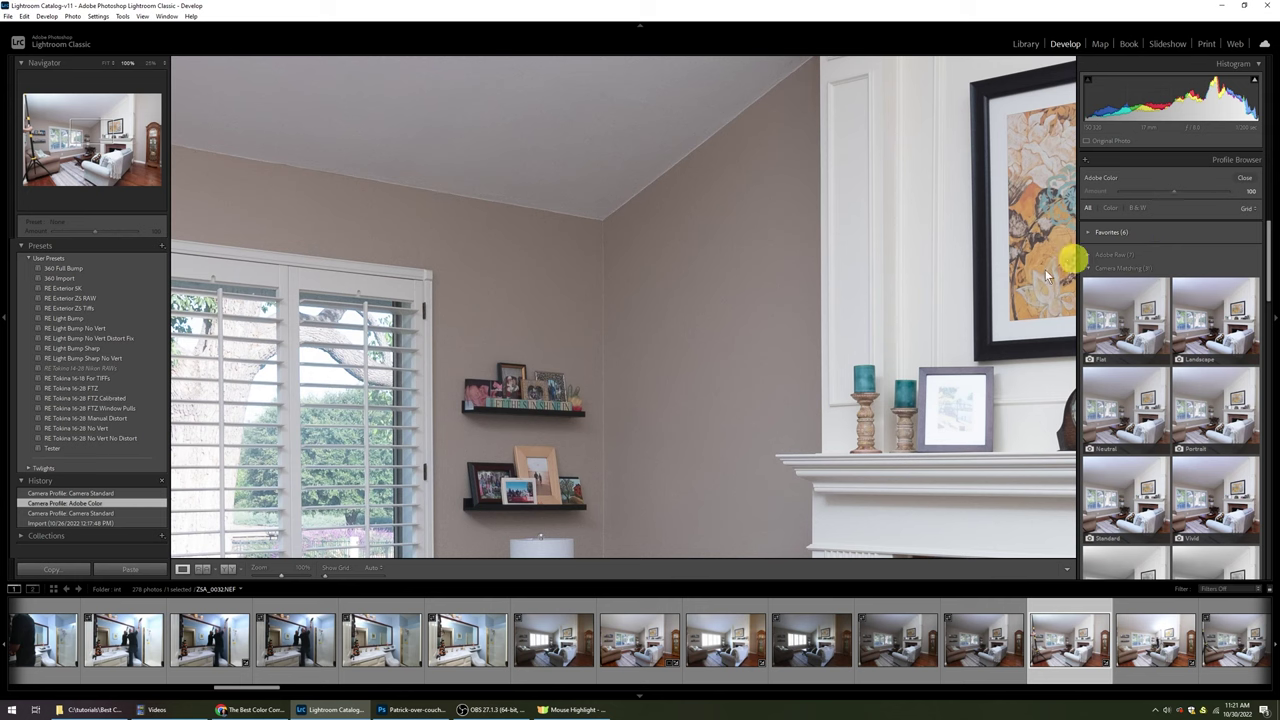
{"action": "left_click", "coordinate": [1137, 500]}
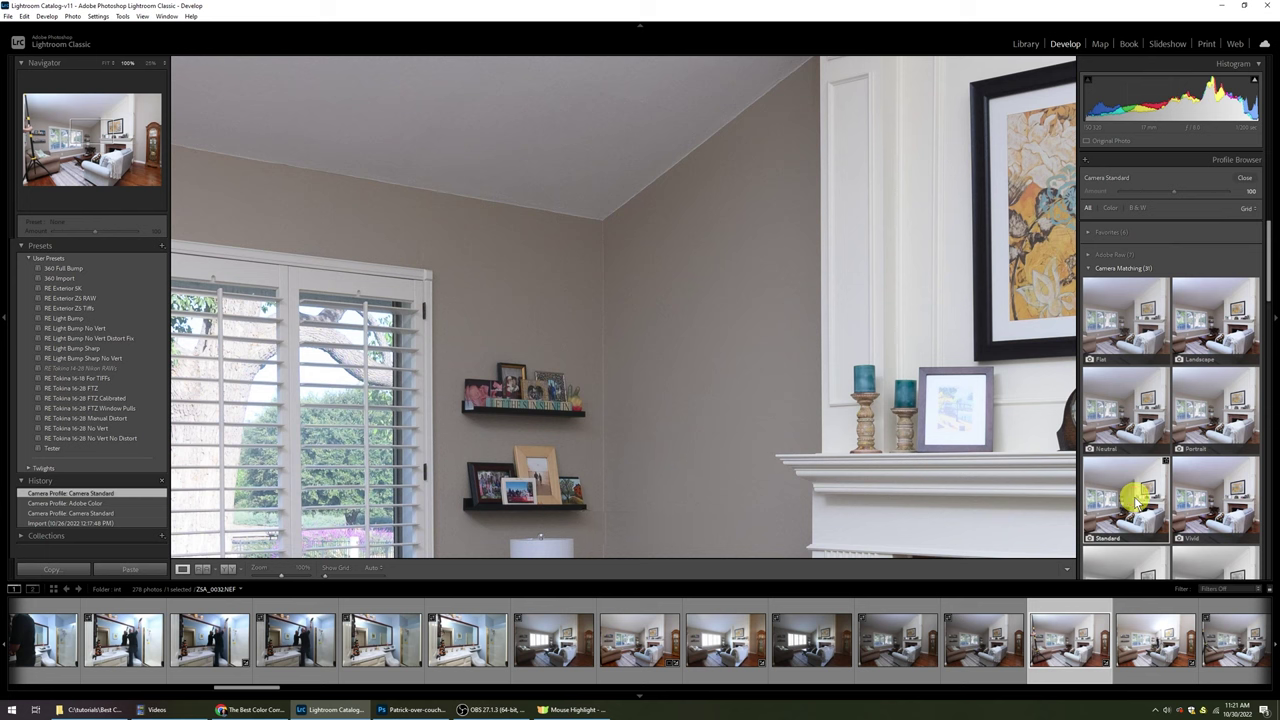
- Close the Profile Browser and flip between the Adobe Color and Camera Standard history states
{"action": "left_click", "coordinate": [1243, 180]}
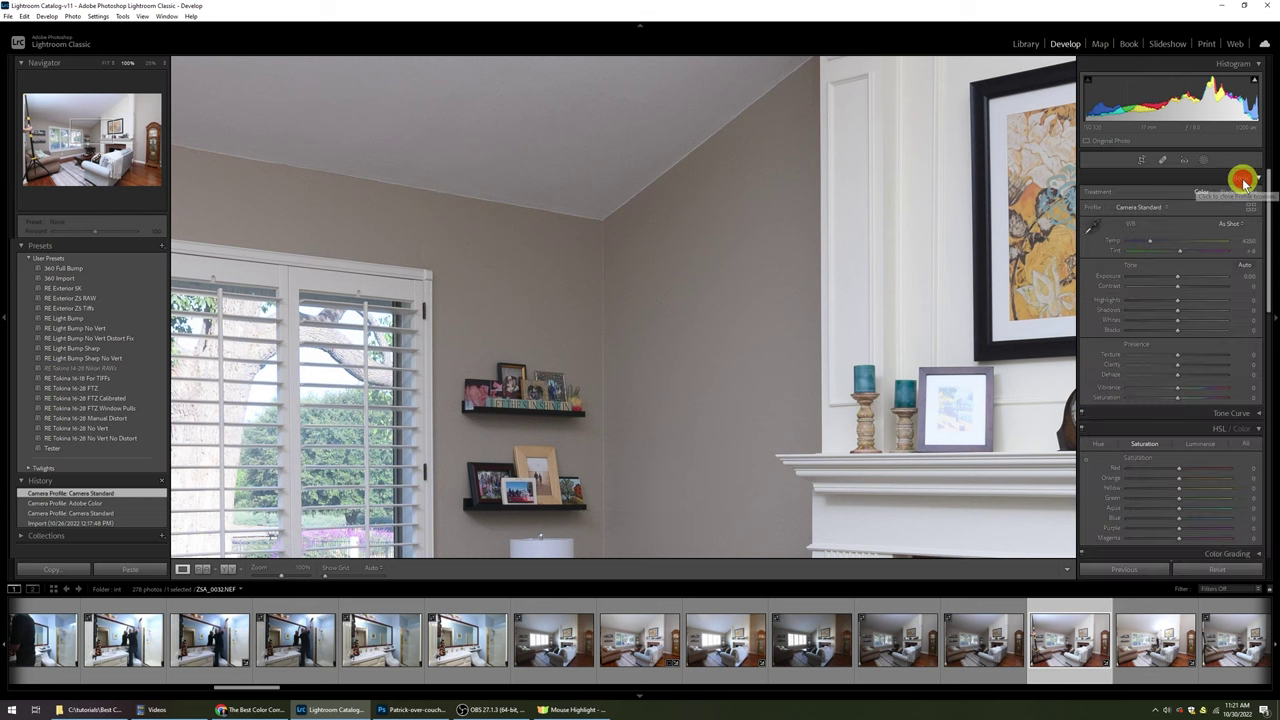
{"action": "left_click", "coordinate": [93, 505]}
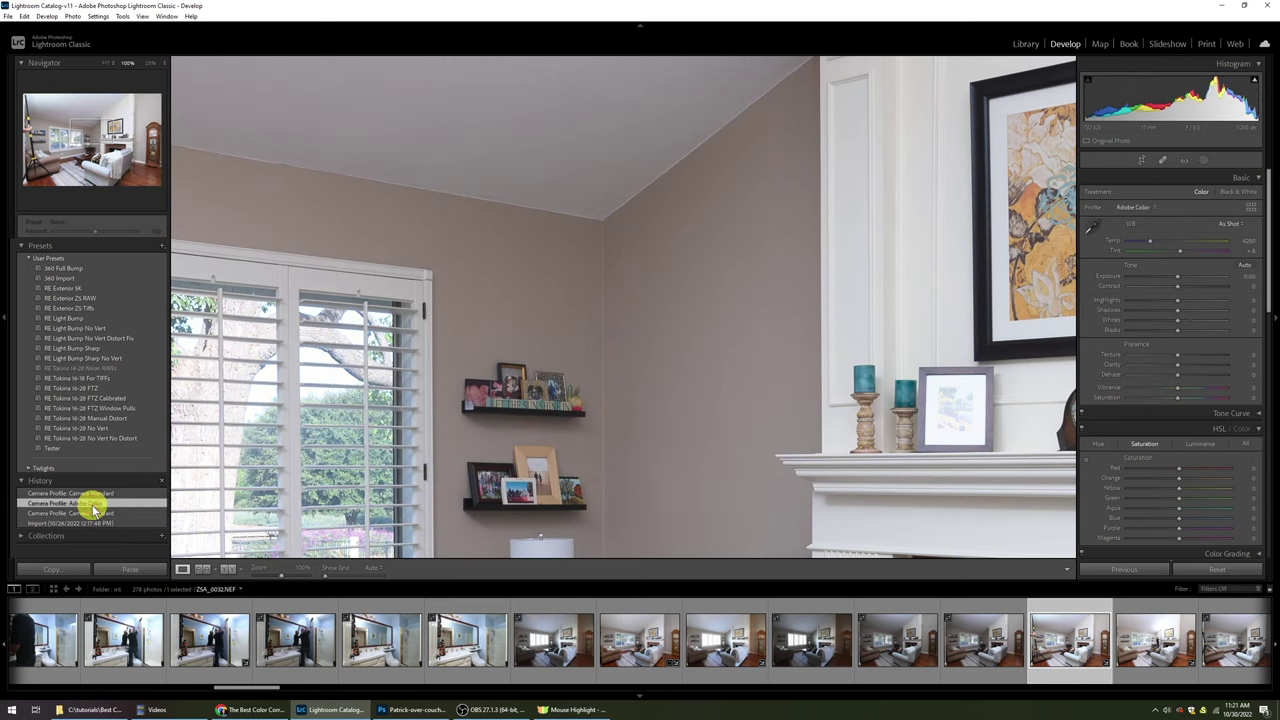
{"action": "left_click", "coordinate": [91, 495]}
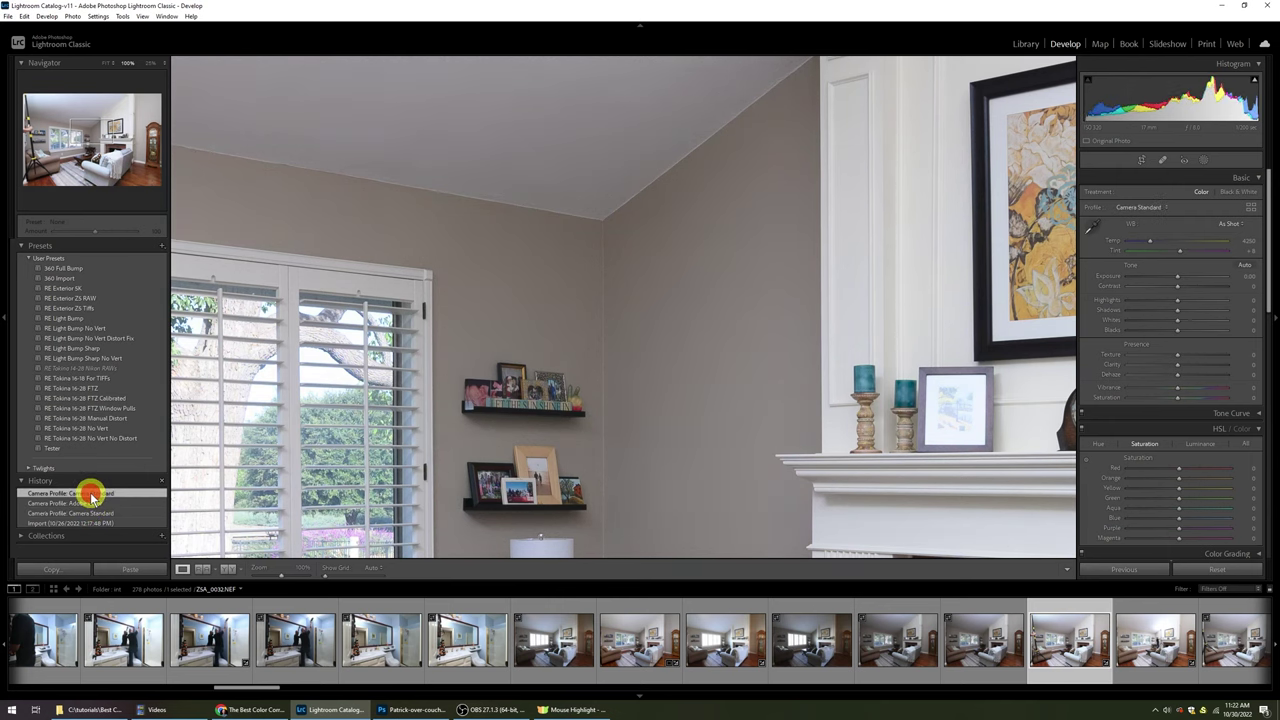
{"action": "left_click", "coordinate": [95, 505]}
{"action": "left_click", "coordinate": [92, 493]}
- Fit the whole room in view, settle on Camera Standard, and switch to Photoshop
{"action": "left_click", "coordinate": [636, 373]}
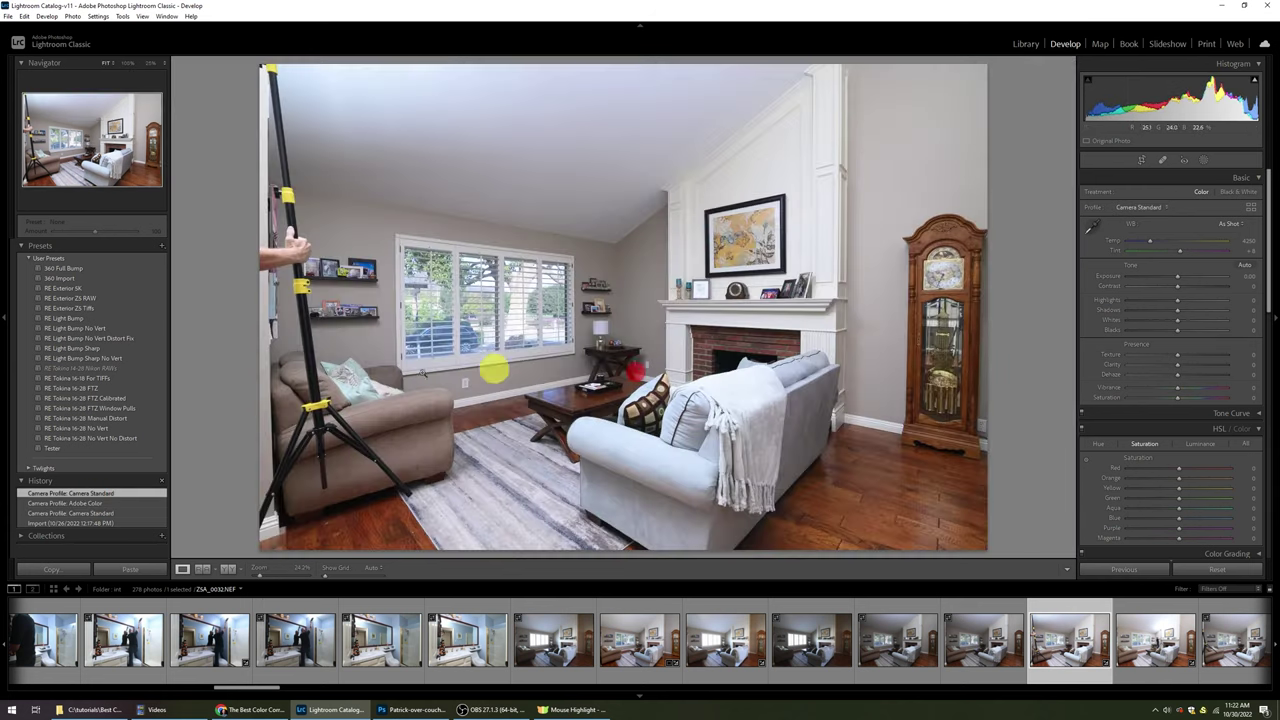
{"action": "left_click", "coordinate": [78, 504]}
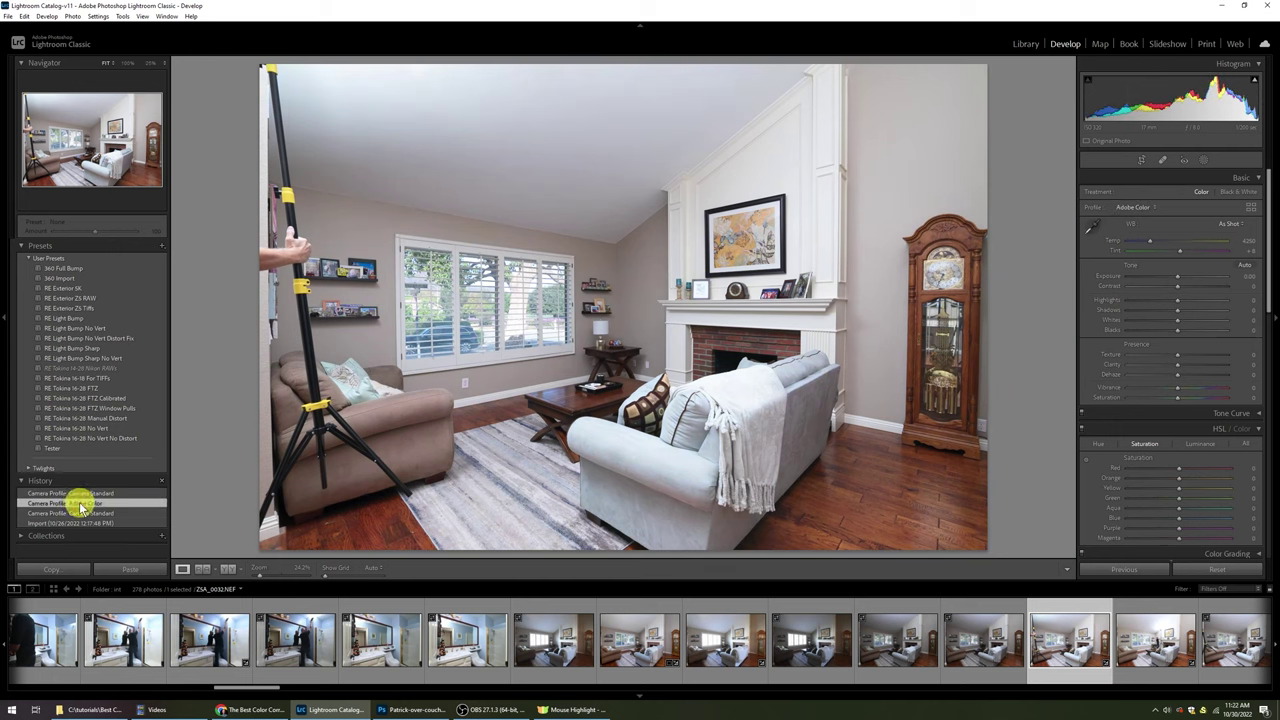
{"action": "left_click", "coordinate": [82, 494]}
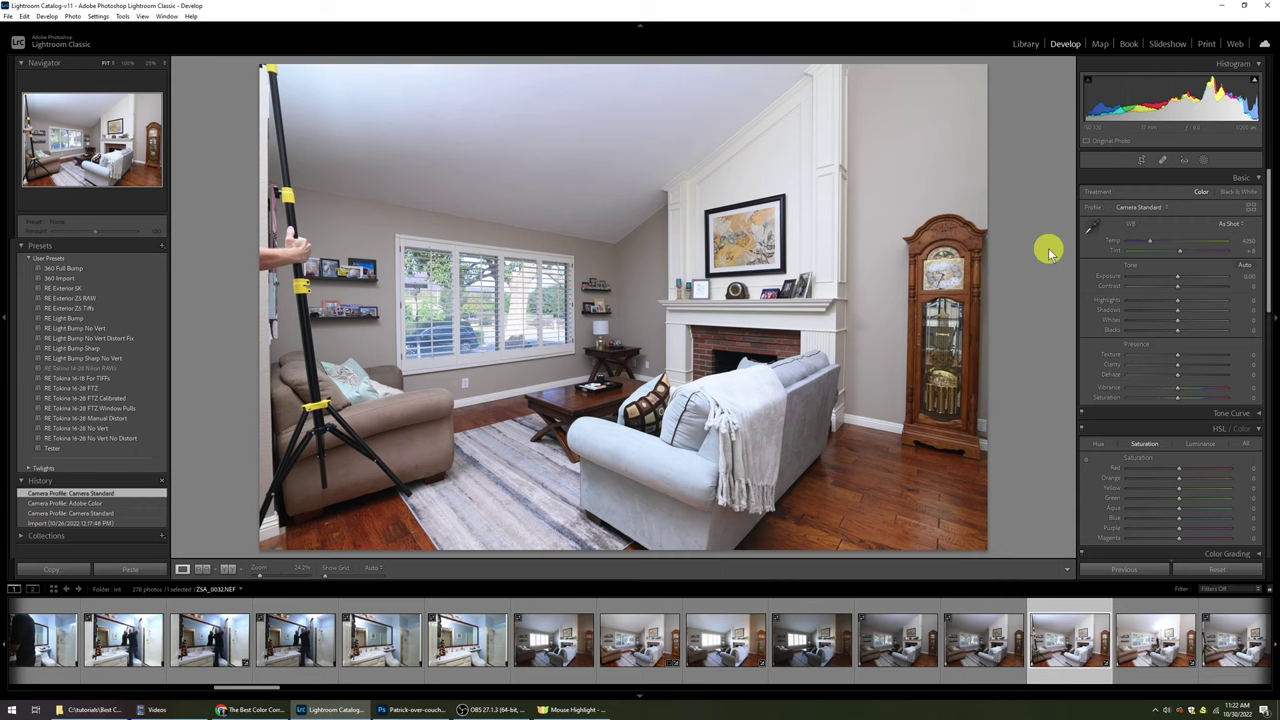
{"action": "key", "text": "alt+Tab"}
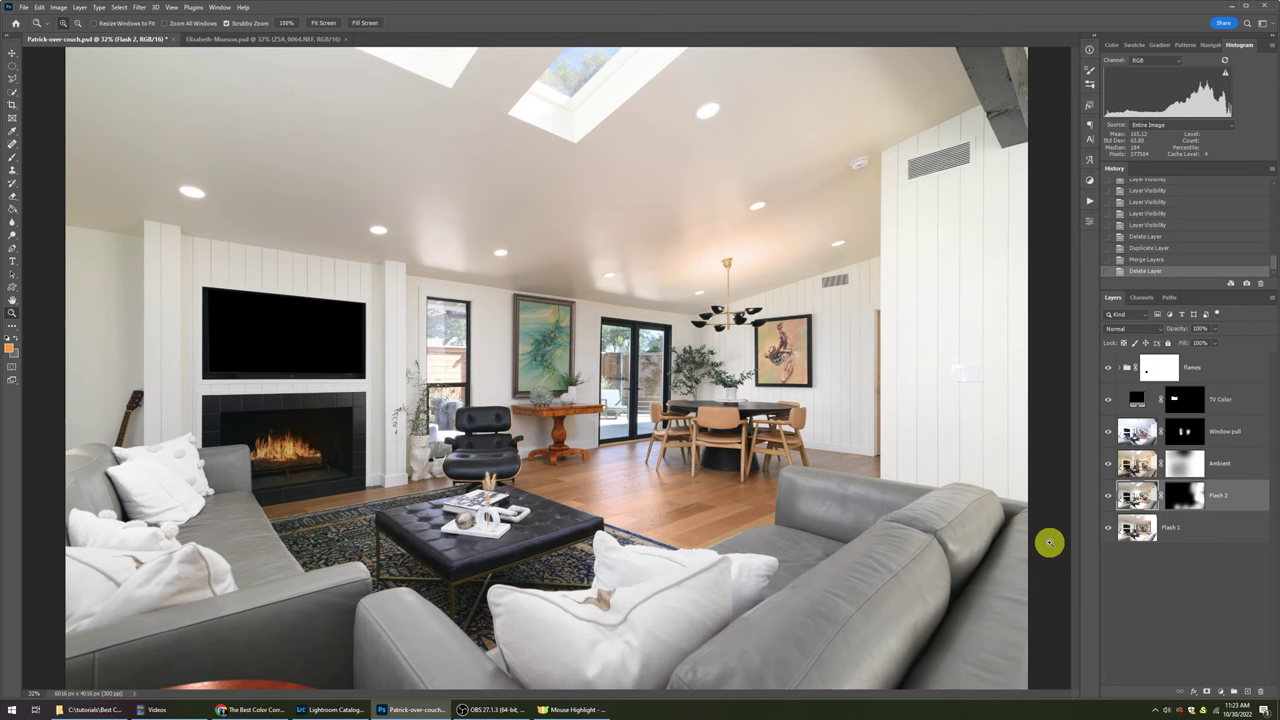
{"action": "left_click", "coordinate": [1107, 367]}
{"action": "left_click", "coordinate": [1107, 367]}
{"action": "left_click", "coordinate": [1107, 400]}
{"action": "left_click", "coordinate": [1107, 400]}
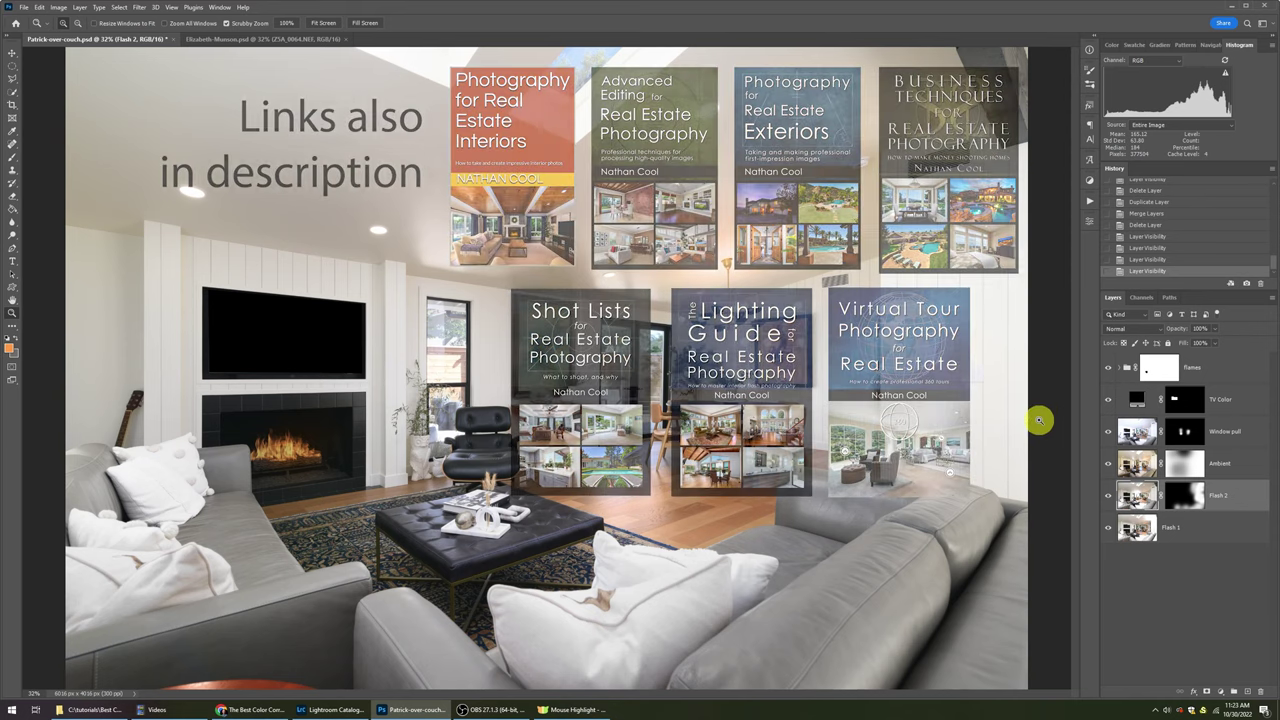
- Solo Flash 1, add Flash 2 back, and briefly disable then re-enable Flash 2's mask
{"action": "left_click", "coordinate": [1108, 529], "text": "alt"}
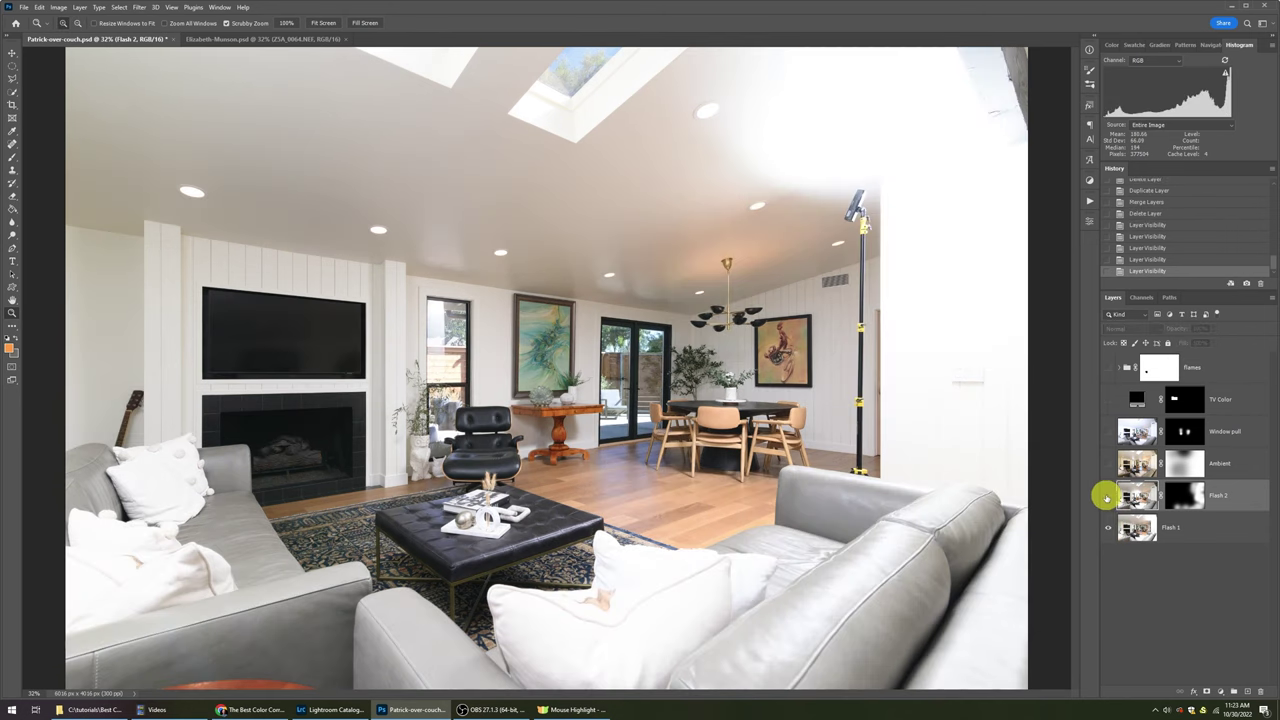
{"action": "left_click", "coordinate": [1107, 496]}
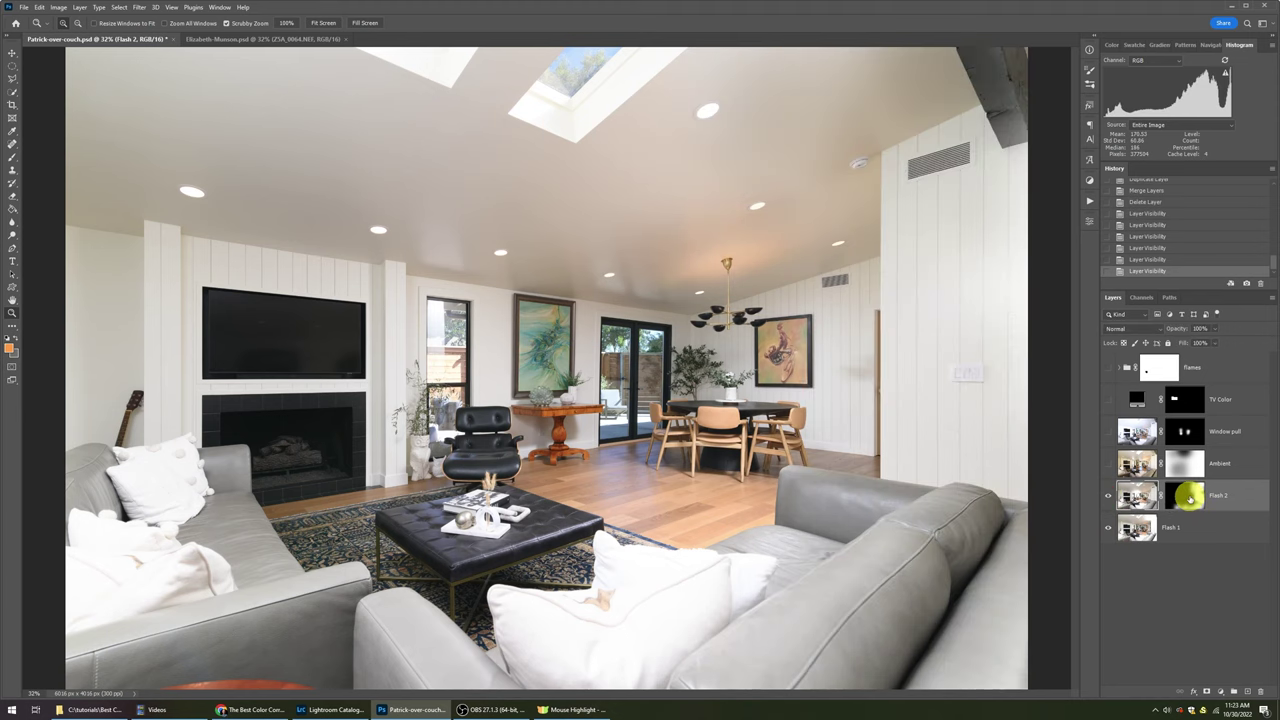
{"action": "left_click", "coordinate": [1188, 497], "text": "shift"}
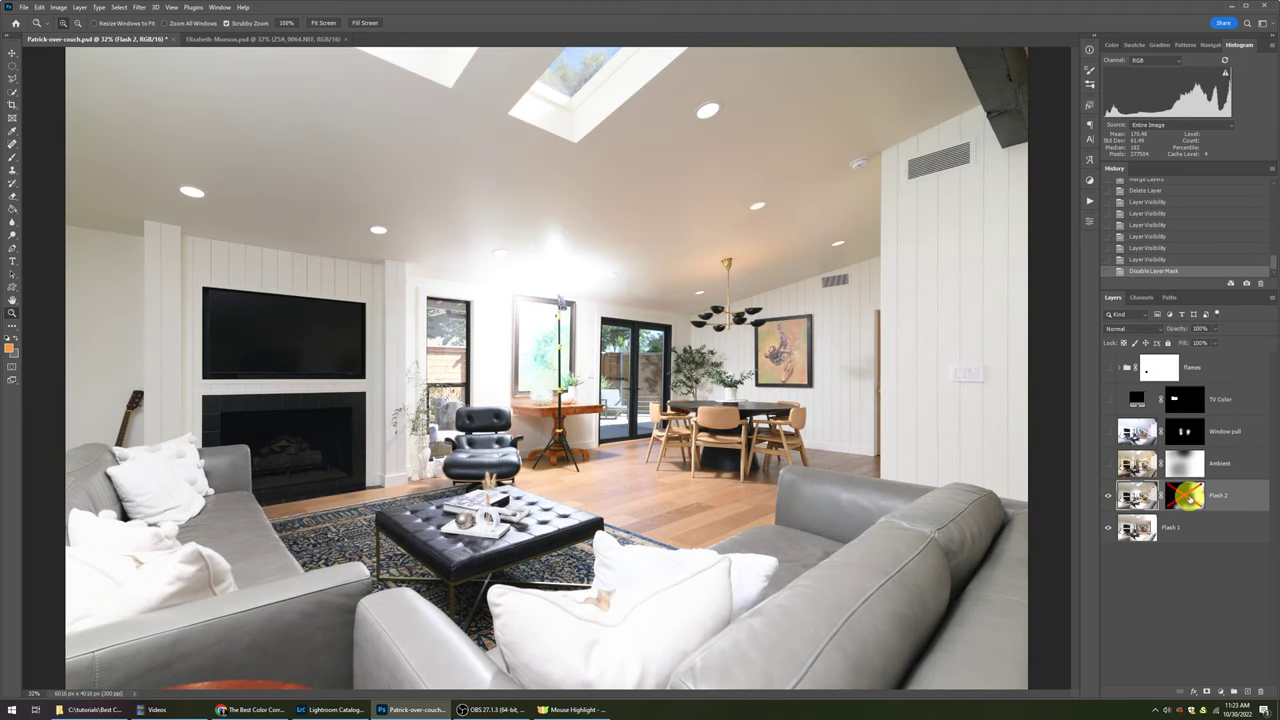
{"action": "left_click", "coordinate": [1188, 496], "text": "shift"}
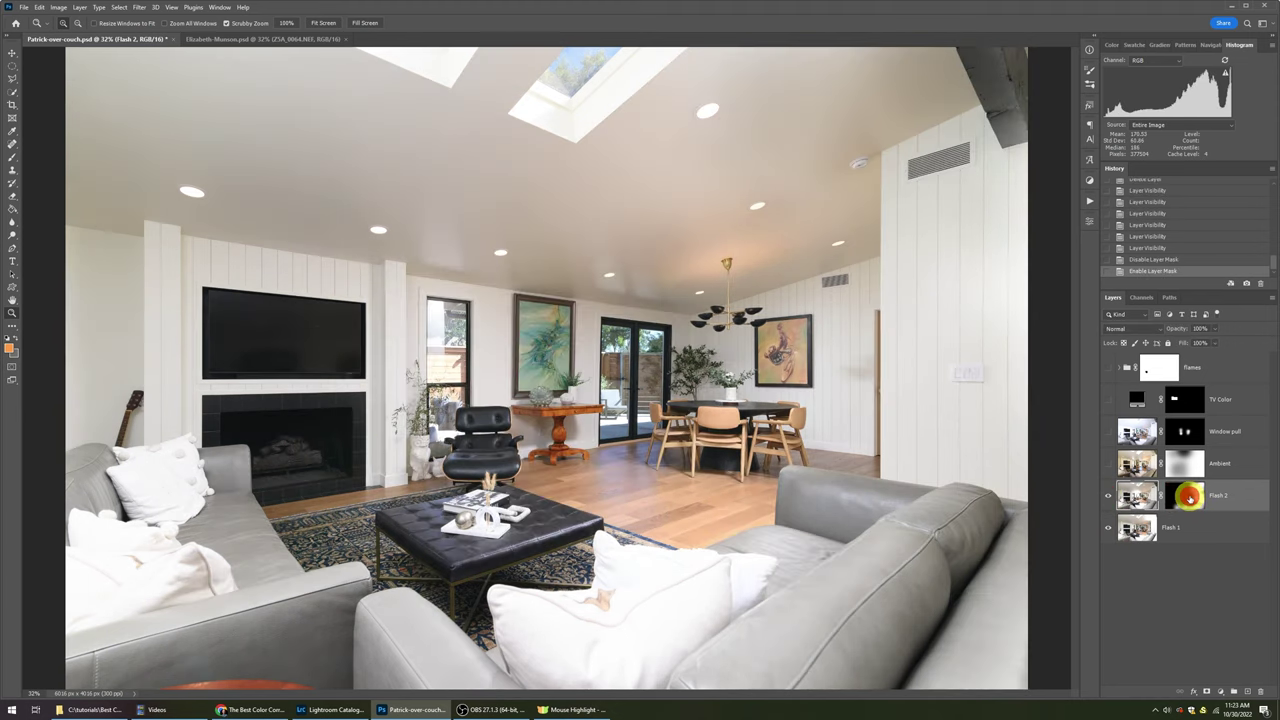
- Turn the Ambient, Window pull, TV Color and Flames layers back on, comparing each
{"action": "left_click", "coordinate": [1108, 464]}
{"action": "left_click", "coordinate": [1140, 465]}
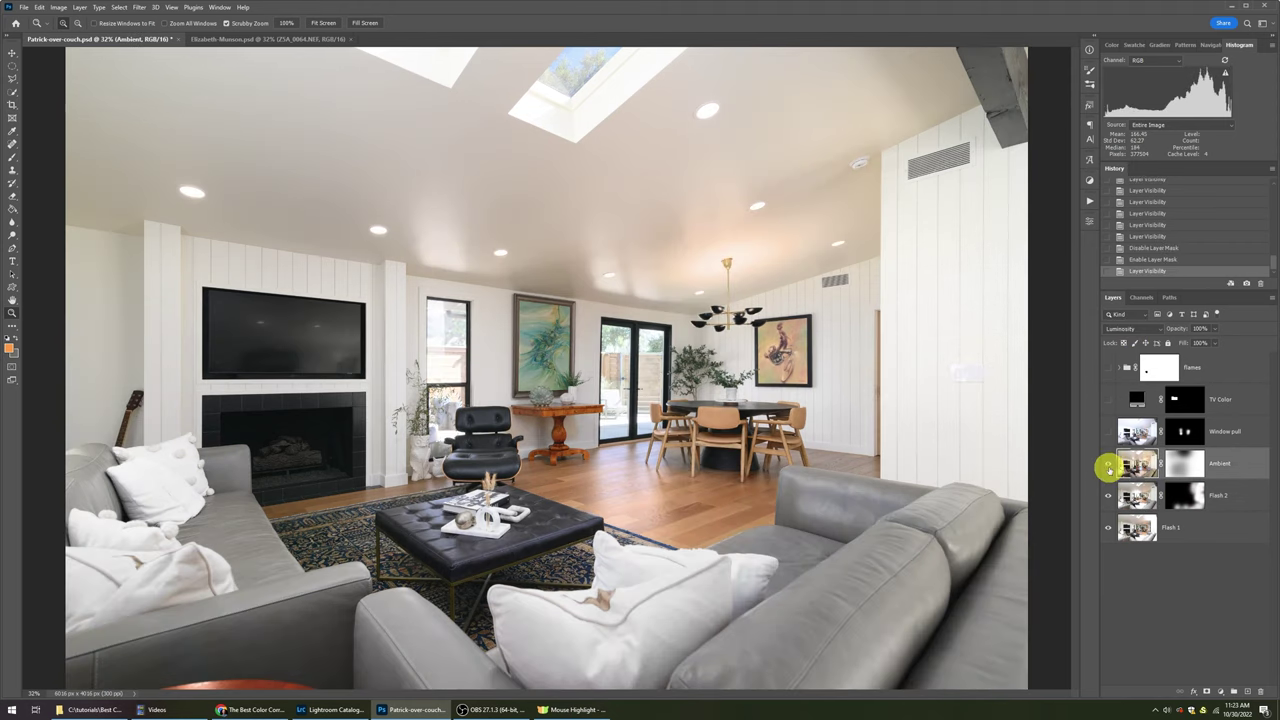
{"action": "left_click", "coordinate": [1108, 466]}
{"action": "left_click", "coordinate": [1108, 466]}
{"action": "left_click", "coordinate": [1108, 466]}
{"action": "left_click", "coordinate": [1108, 466]}
{"action": "left_click", "coordinate": [1107, 432]}
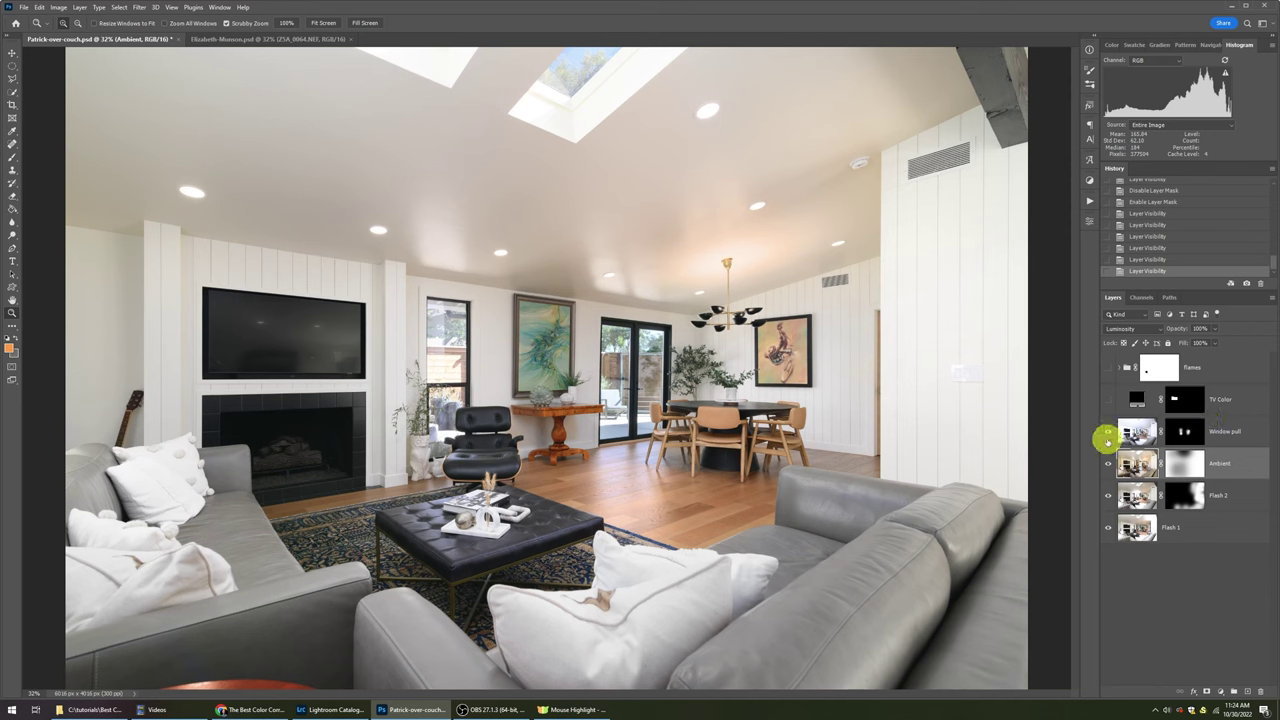
{"action": "left_click", "coordinate": [1107, 433]}
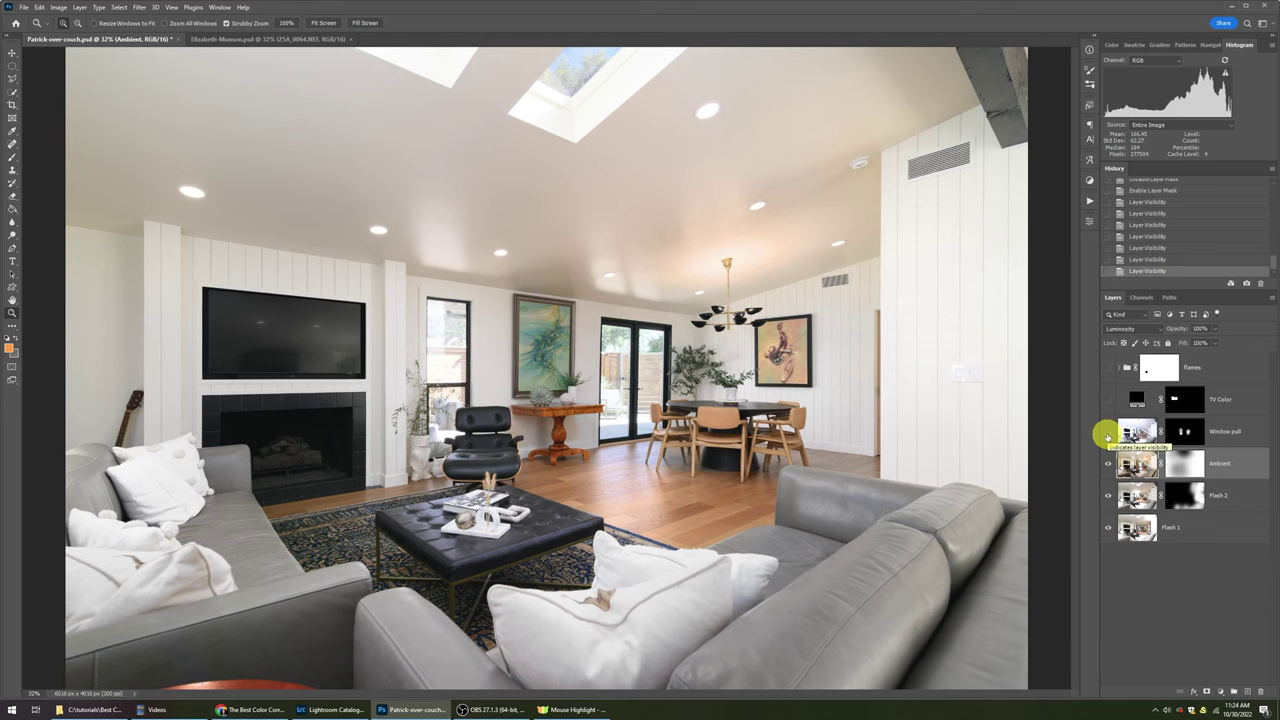
{"action": "left_click", "coordinate": [1107, 433]}
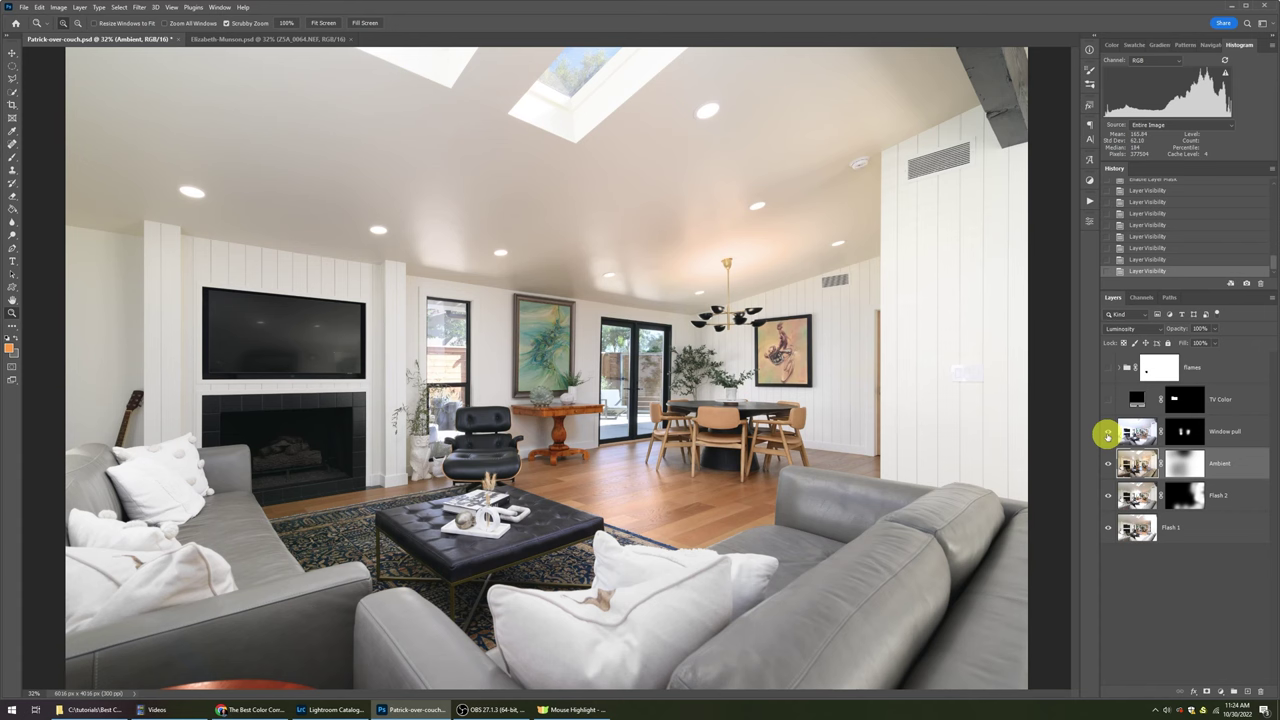
{"action": "left_click", "coordinate": [1107, 399]}
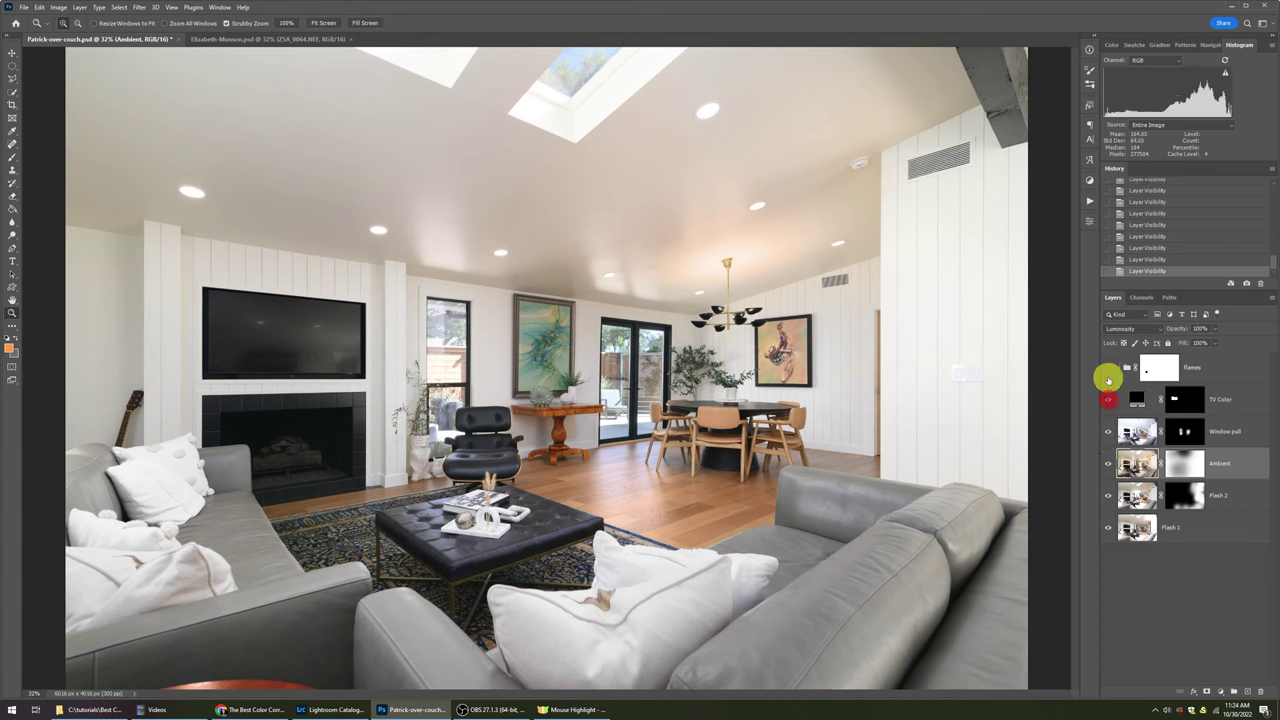
{"action": "left_click", "coordinate": [1107, 367]}
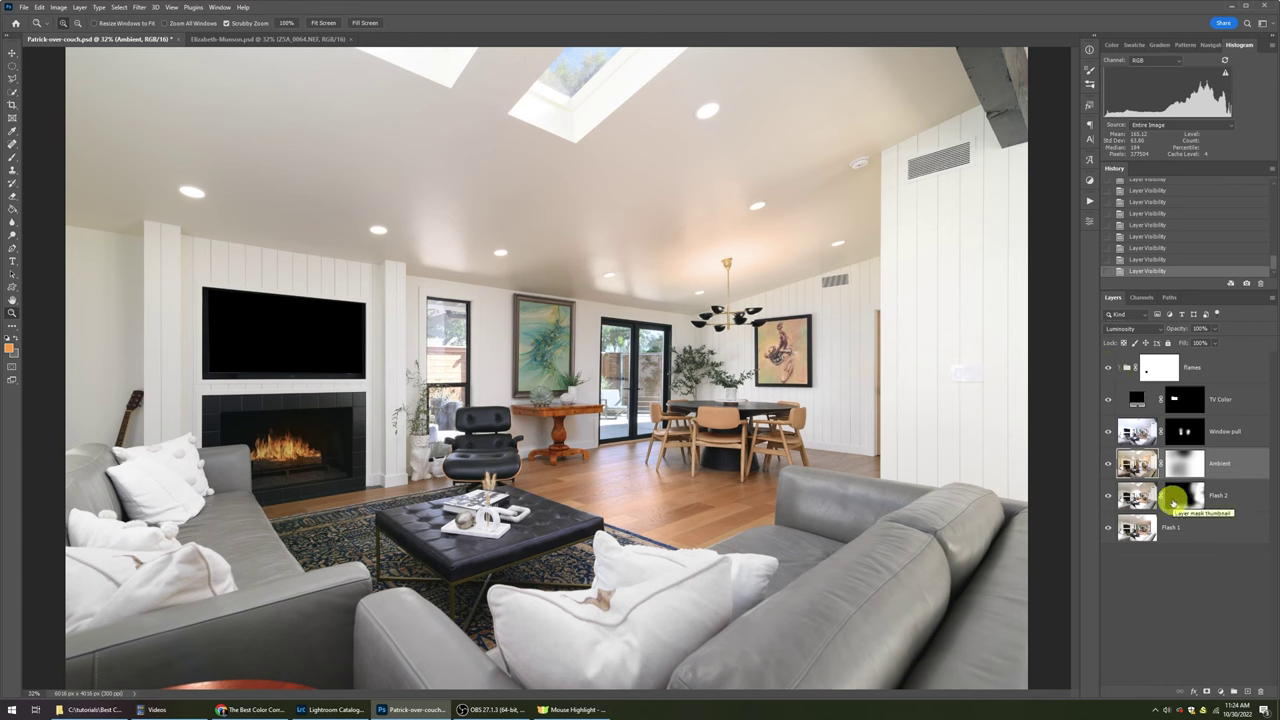
- Show only Flash 1 and Flash 2, with both layers selected
{"action": "left_click", "coordinate": [1234, 495]}
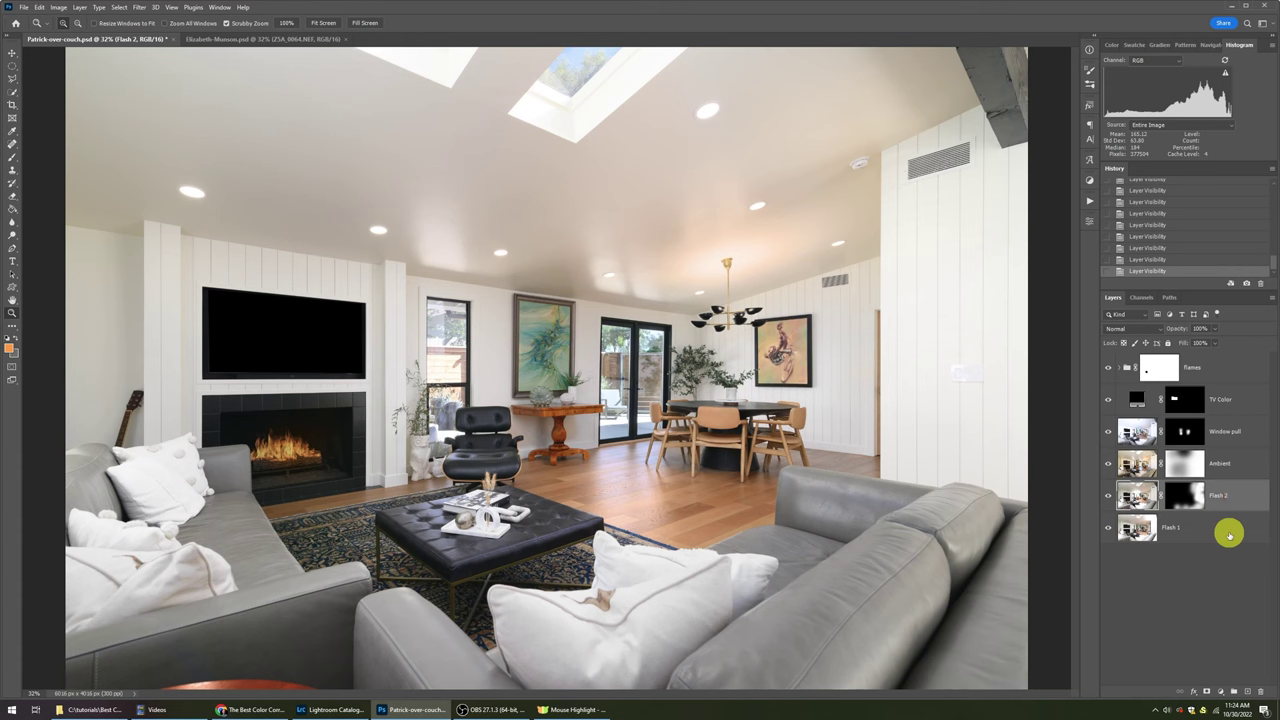
{"action": "left_click", "coordinate": [1108, 531], "text": "alt"}
{"action": "left_click", "coordinate": [1108, 495]}
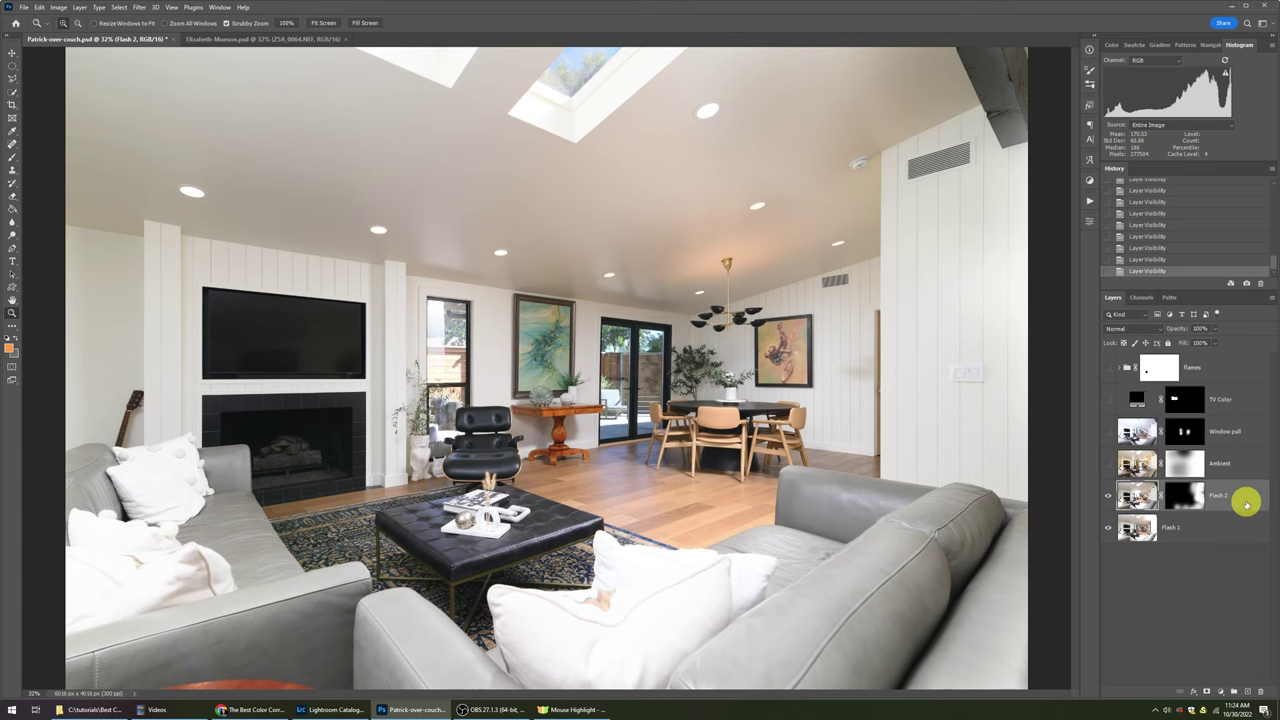
{"action": "left_click", "coordinate": [1246, 527]}
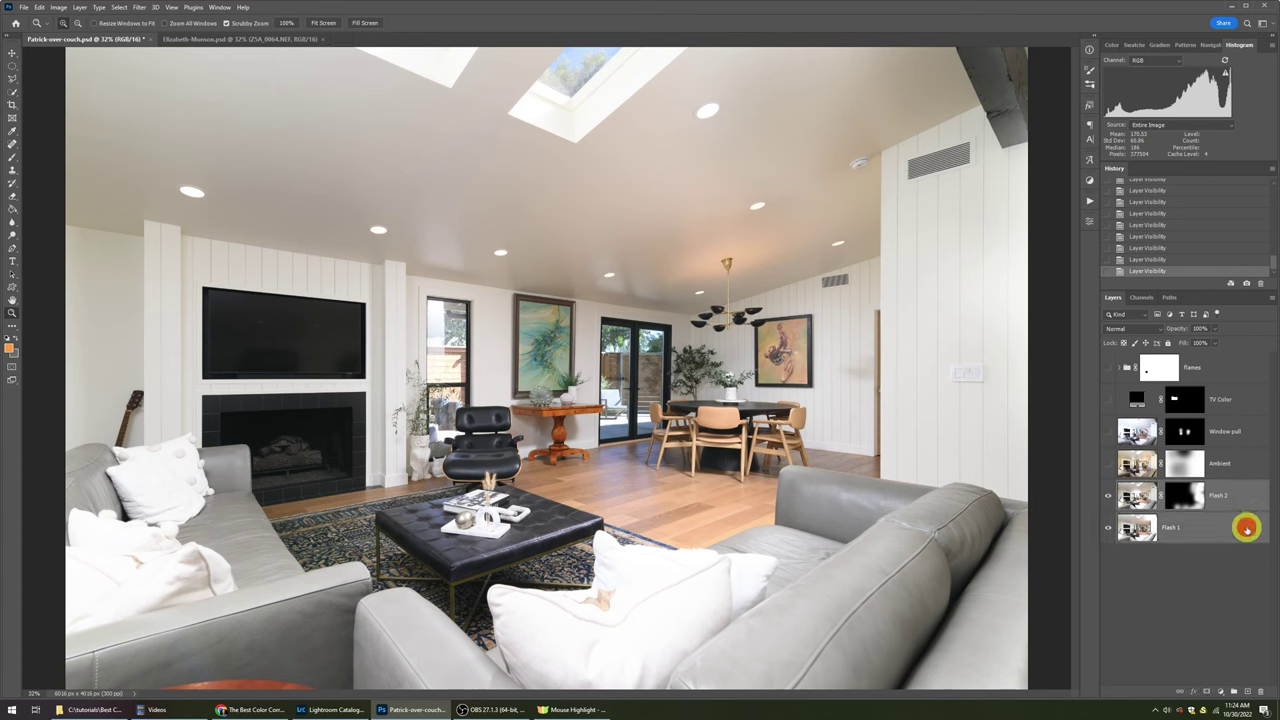
- Duplicate Flash 1 and Flash 2 and merge the duplicates into one Flash 2 copy layer
{"action": "right_click", "coordinate": [1246, 527]}
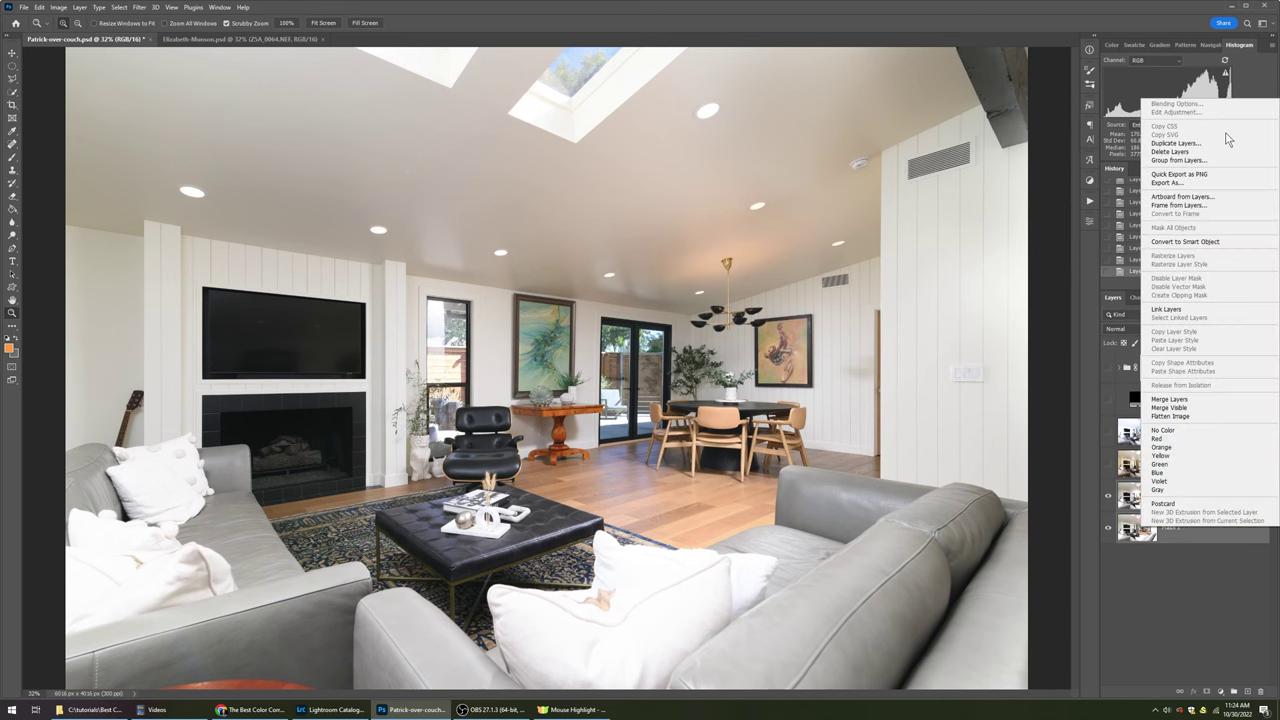
{"action": "left_click", "coordinate": [1206, 143]}
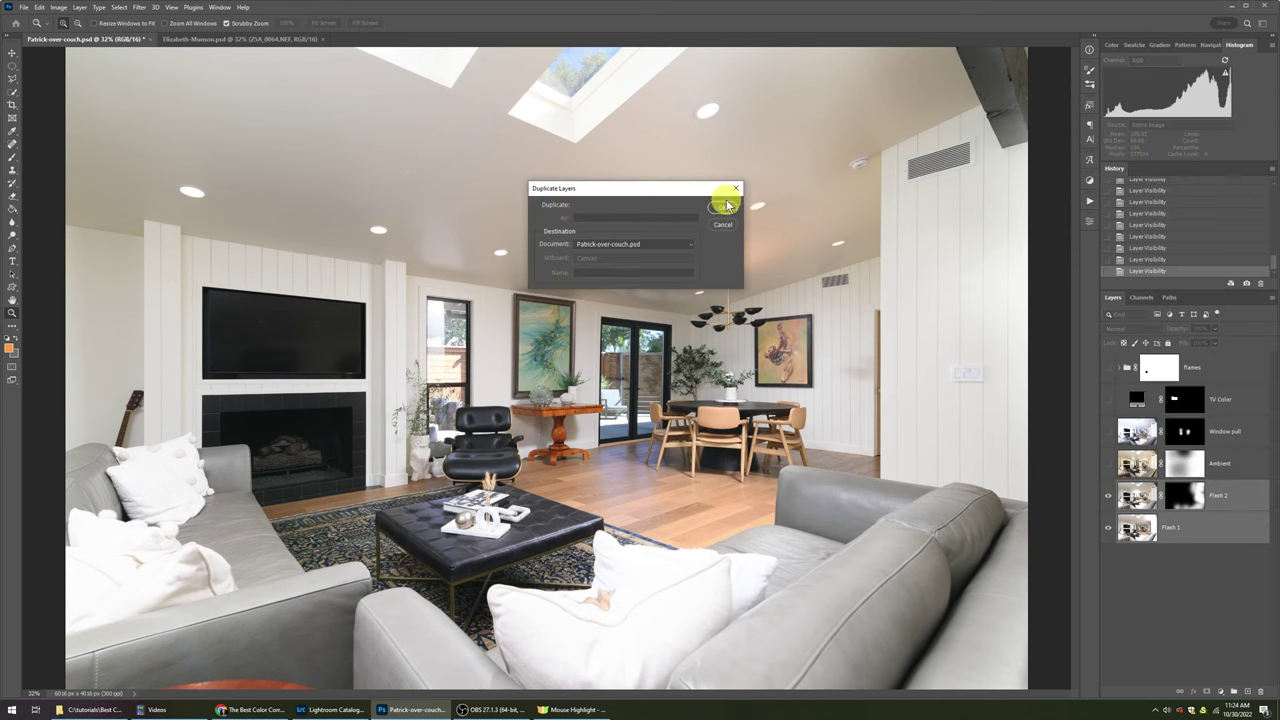
{"action": "left_click", "coordinate": [726, 206]}
{"action": "right_click", "coordinate": [1235, 530]}
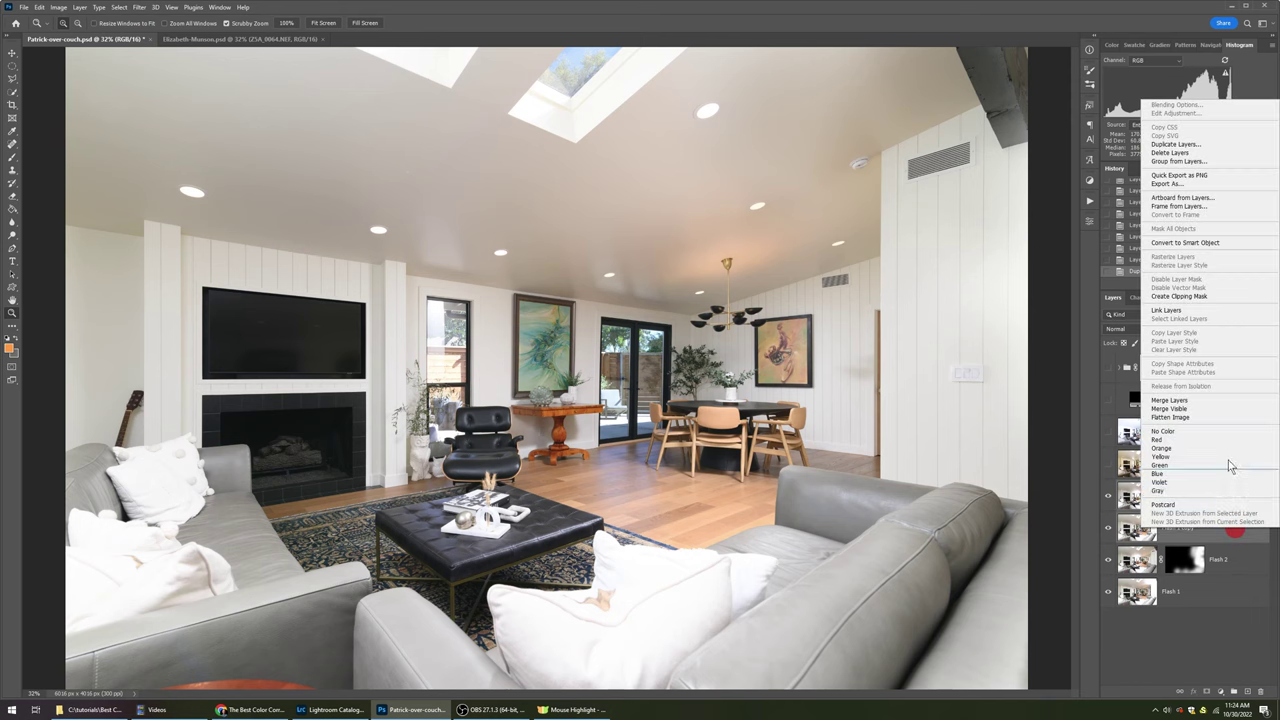
{"action": "left_click", "coordinate": [1200, 400]}
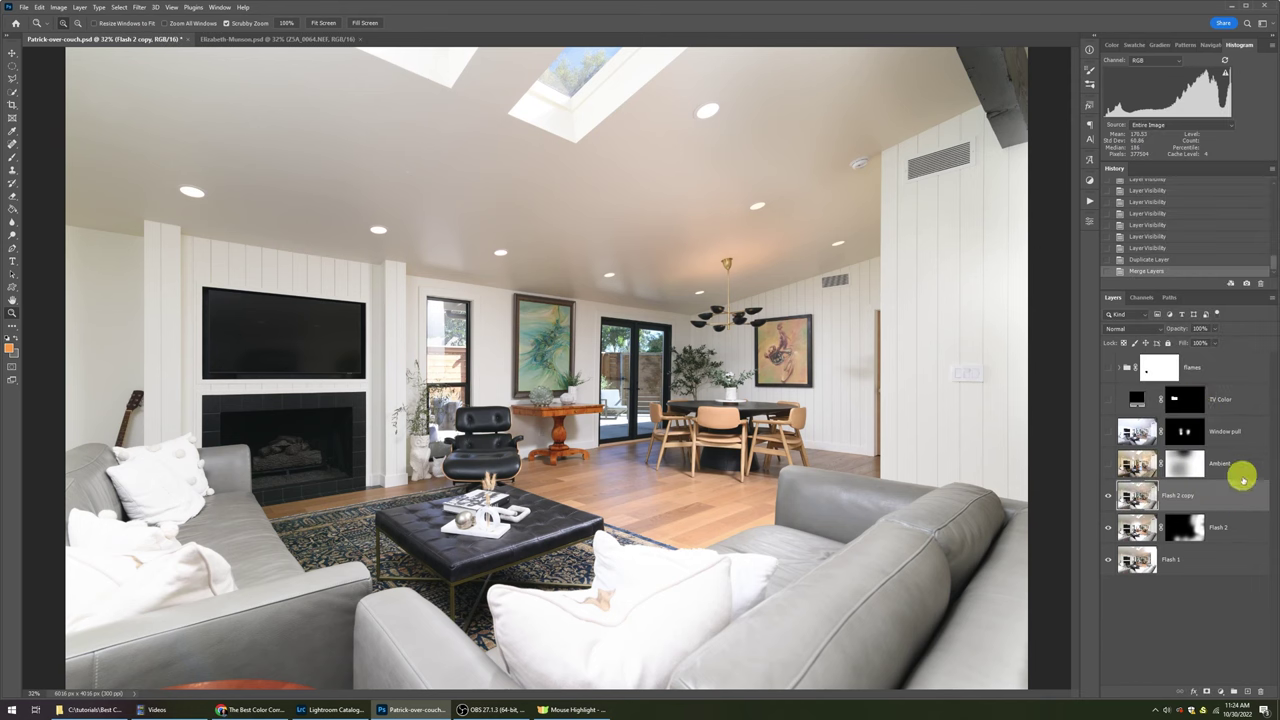
{"action": "double_click", "coordinate": [1177, 498]}
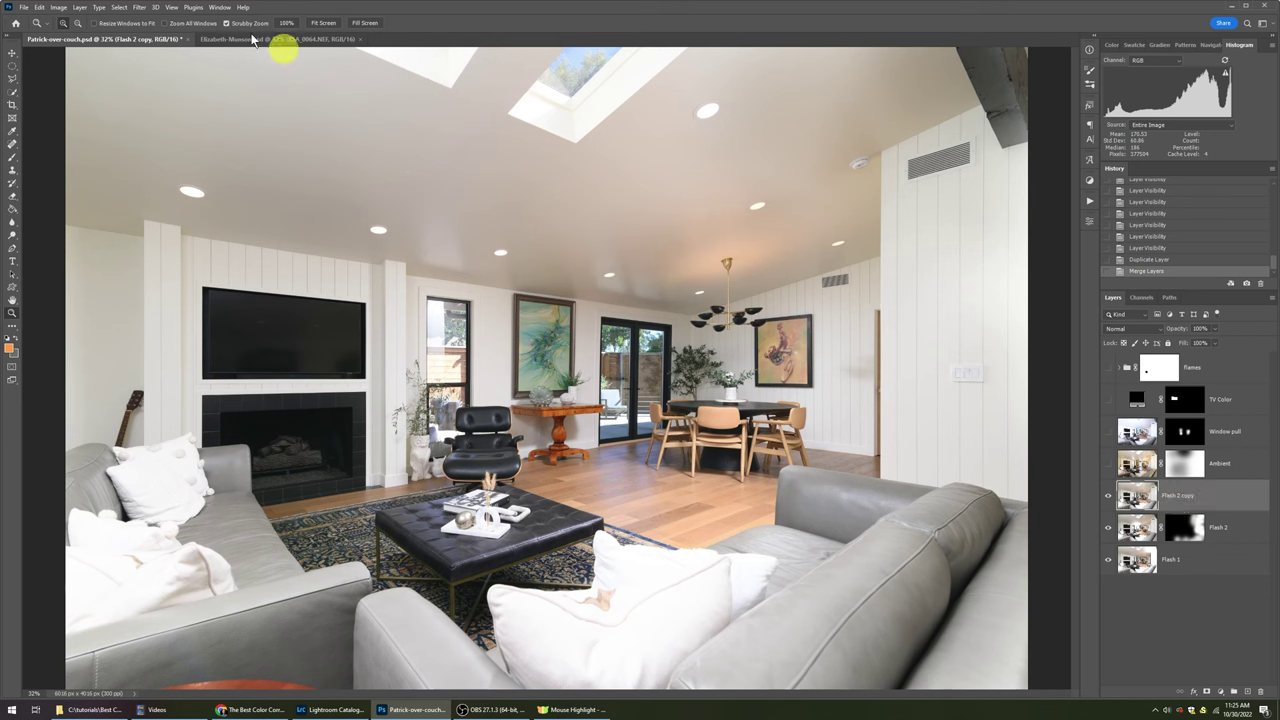
- Apply Filter > Blur > Average to Flash 2 copy, flattening it to one colour
{"action": "left_click", "coordinate": [140, 8]}
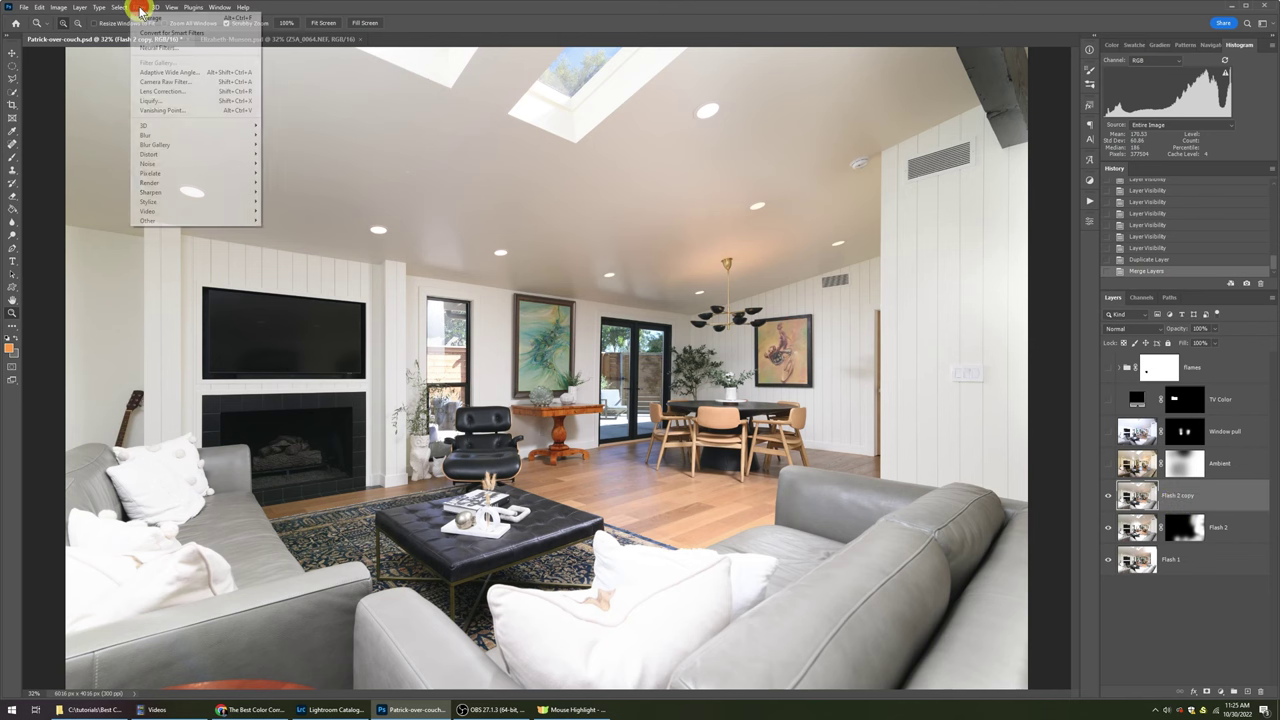
{"action": "left_click", "coordinate": [177, 136]}
{"action": "left_click", "coordinate": [274, 135]}
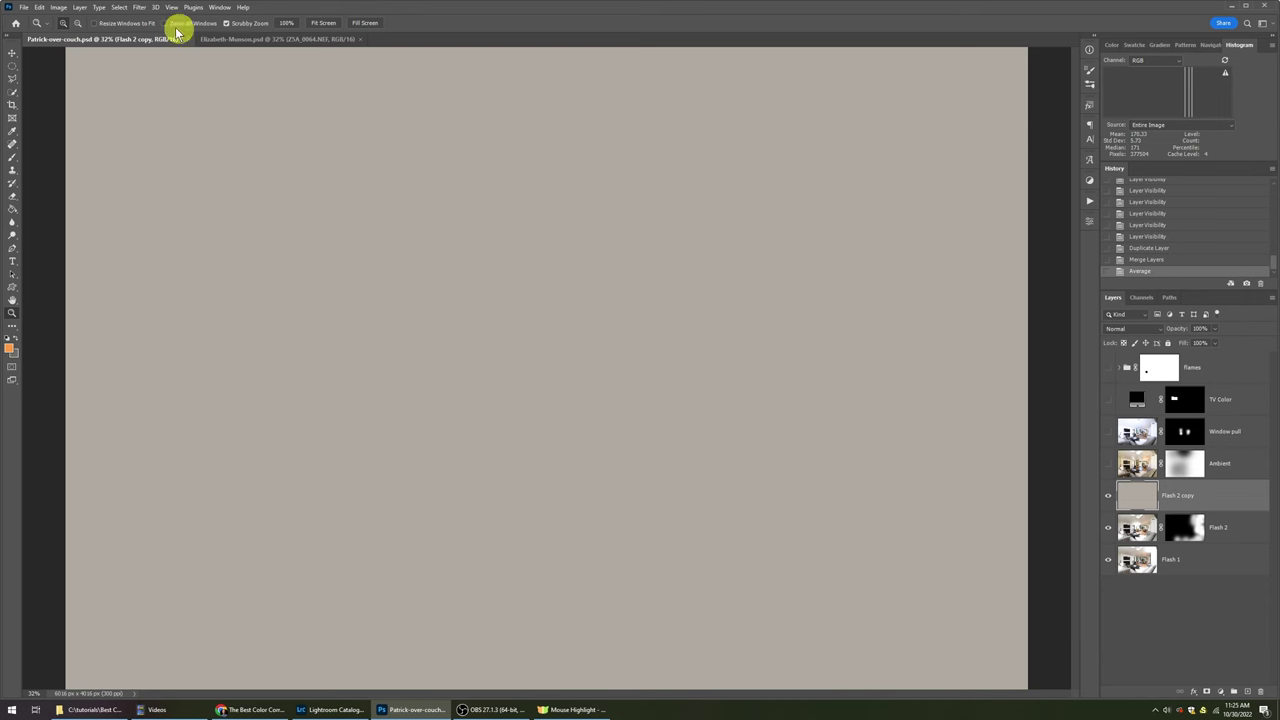
- Add a Curves 1 adjustment layer whose gray point, sampled on the averaged beige, neutralises it
{"action": "left_click", "coordinate": [79, 7]}
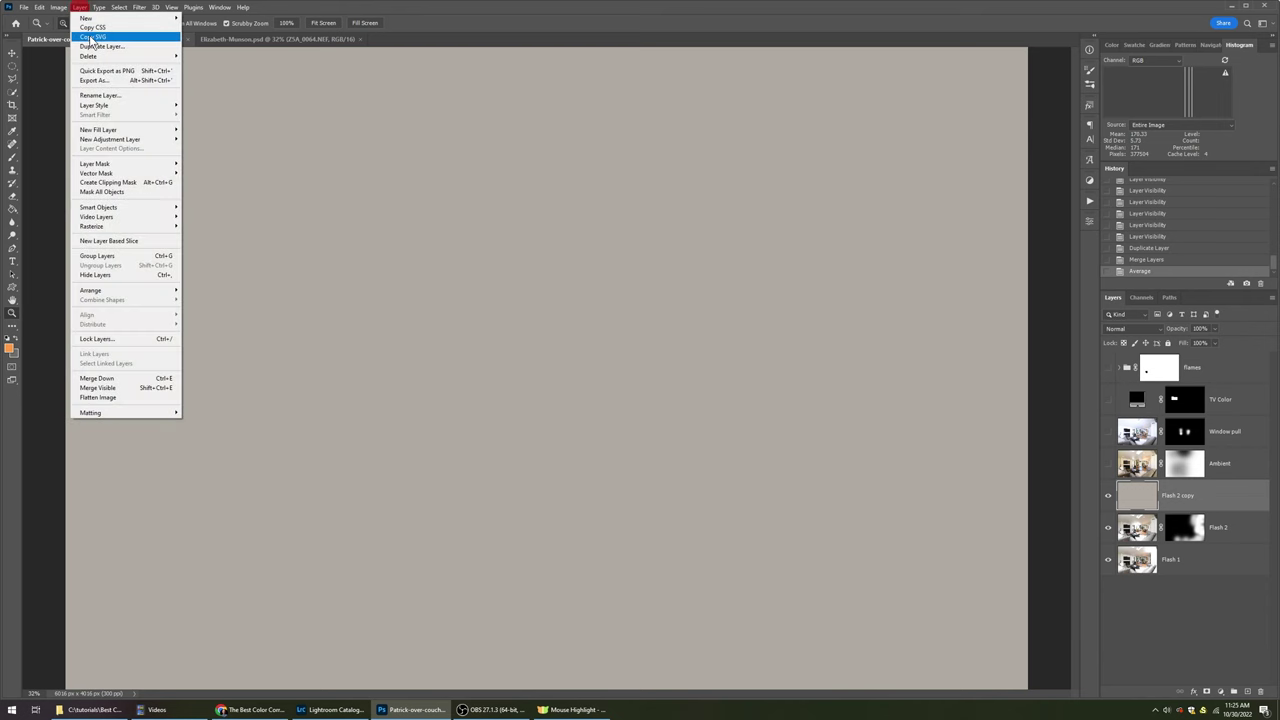
{"action": "left_click", "coordinate": [129, 139]}
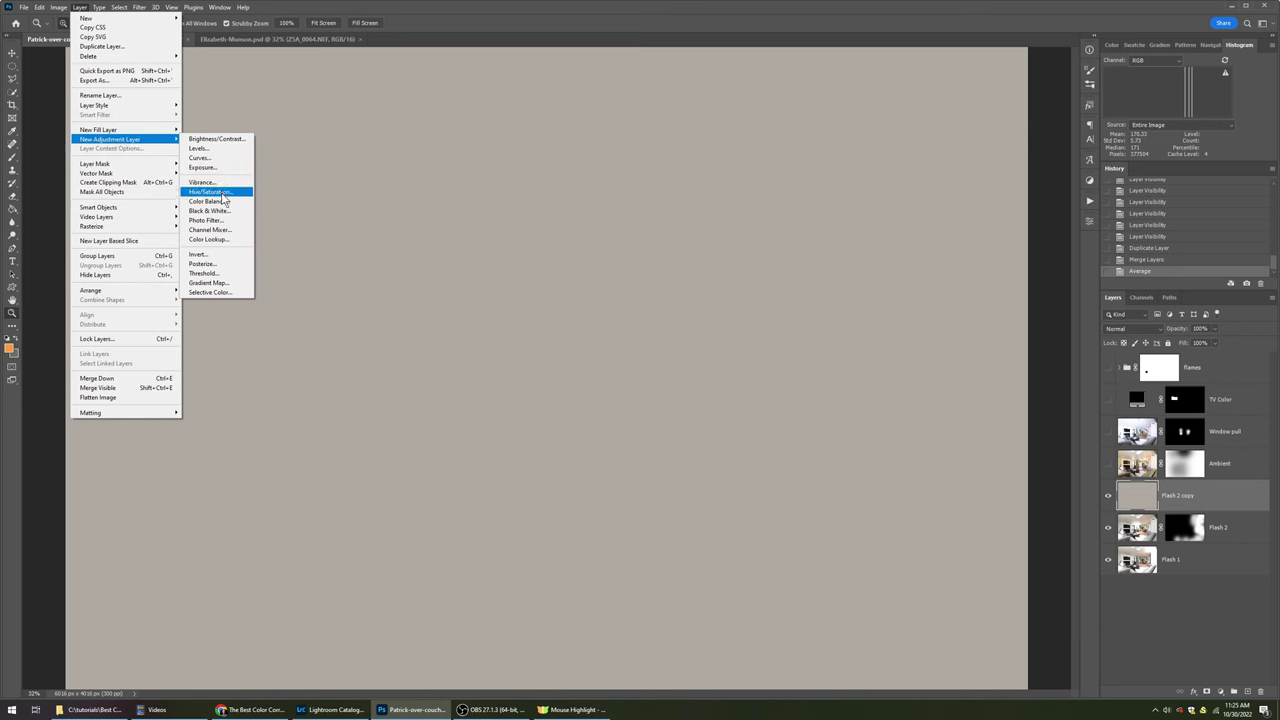
{"action": "left_click", "coordinate": [224, 159]}
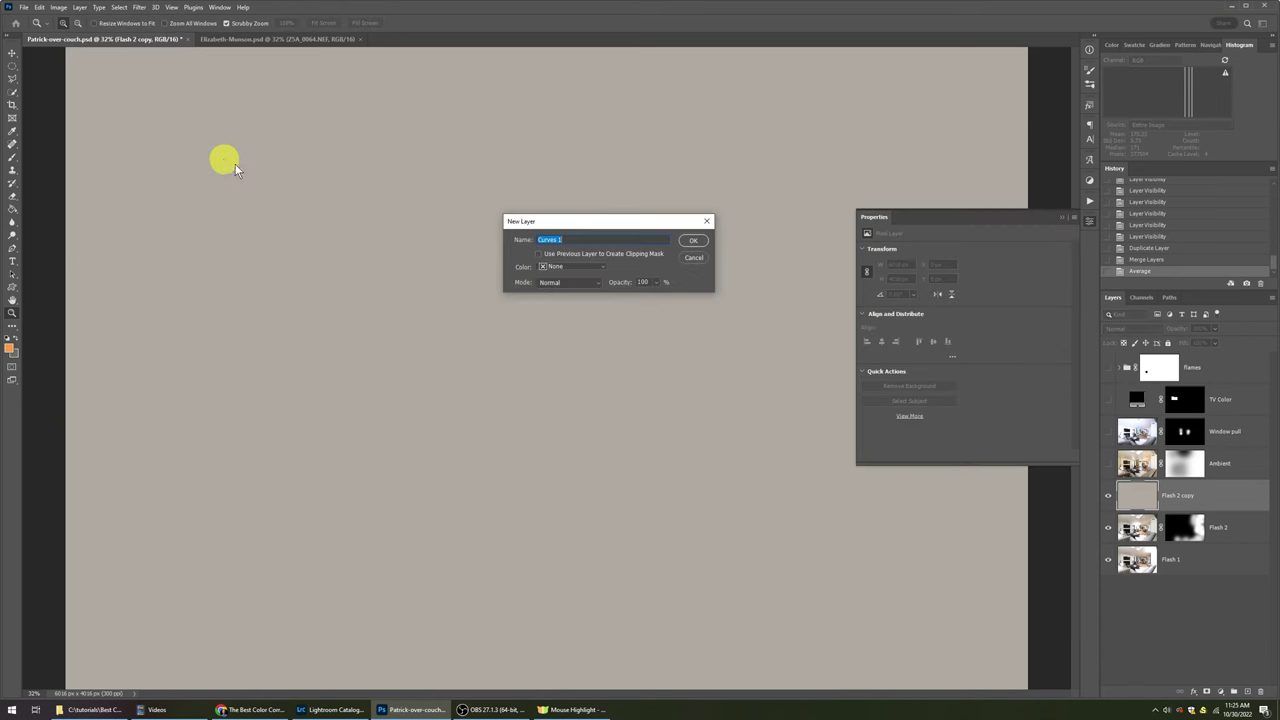
{"action": "left_click", "coordinate": [697, 246]}
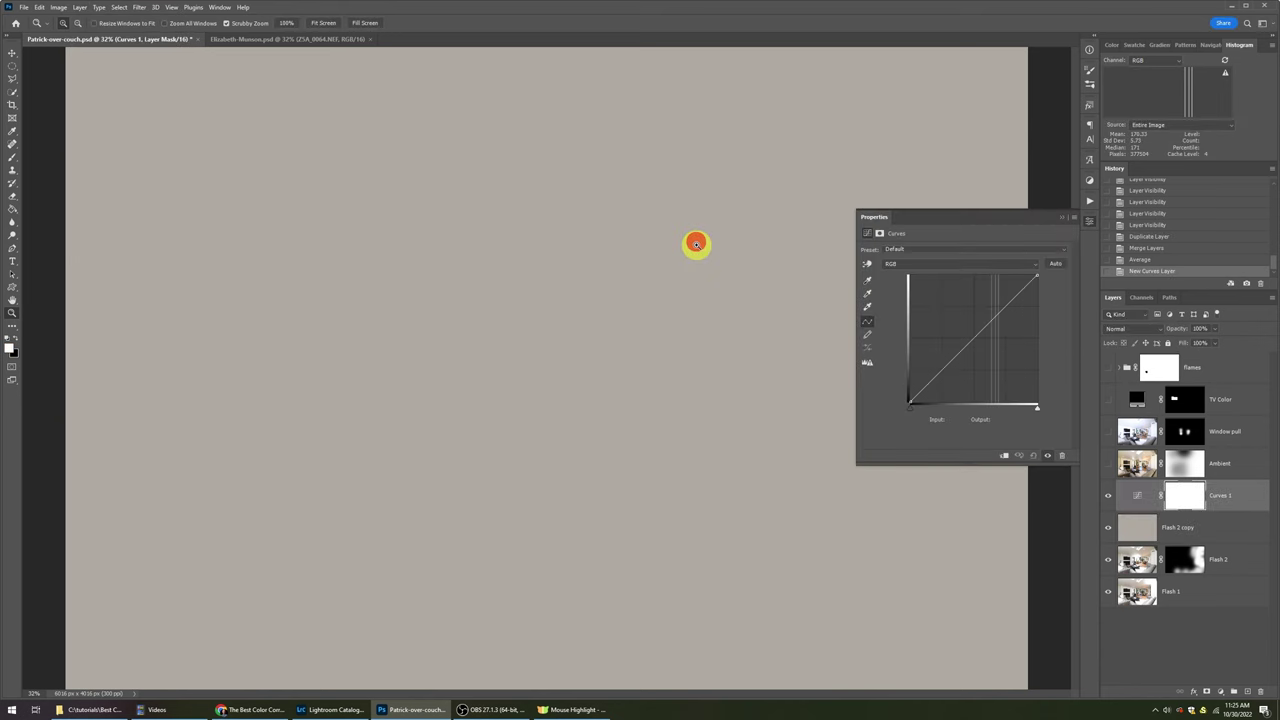
{"action": "left_click", "coordinate": [868, 293]}
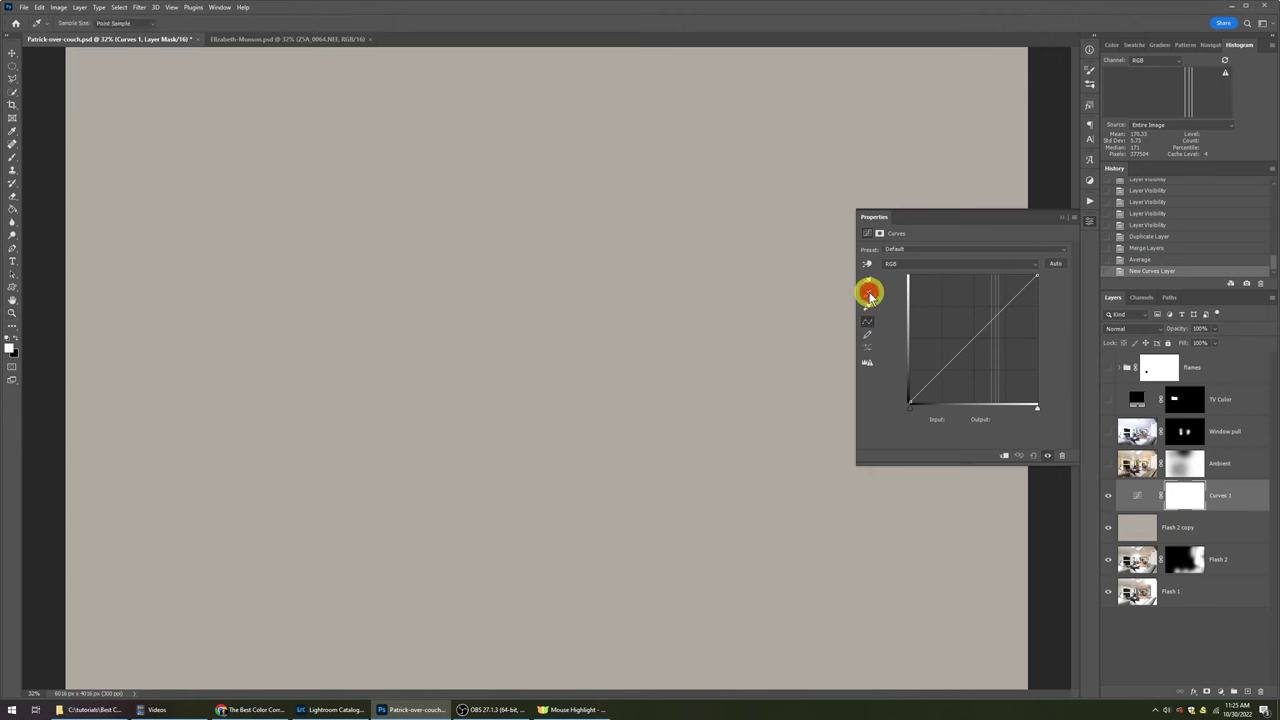
{"action": "left_click", "coordinate": [746, 277]}
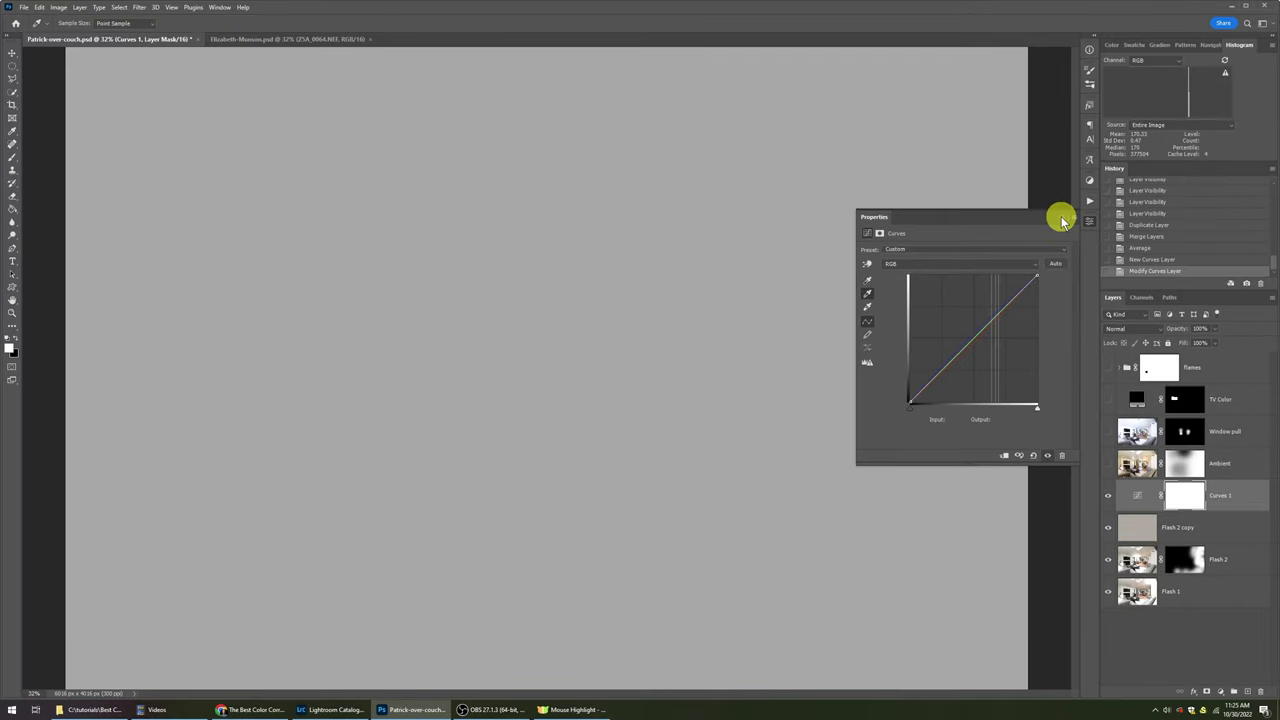
{"action": "left_click", "coordinate": [1060, 217]}
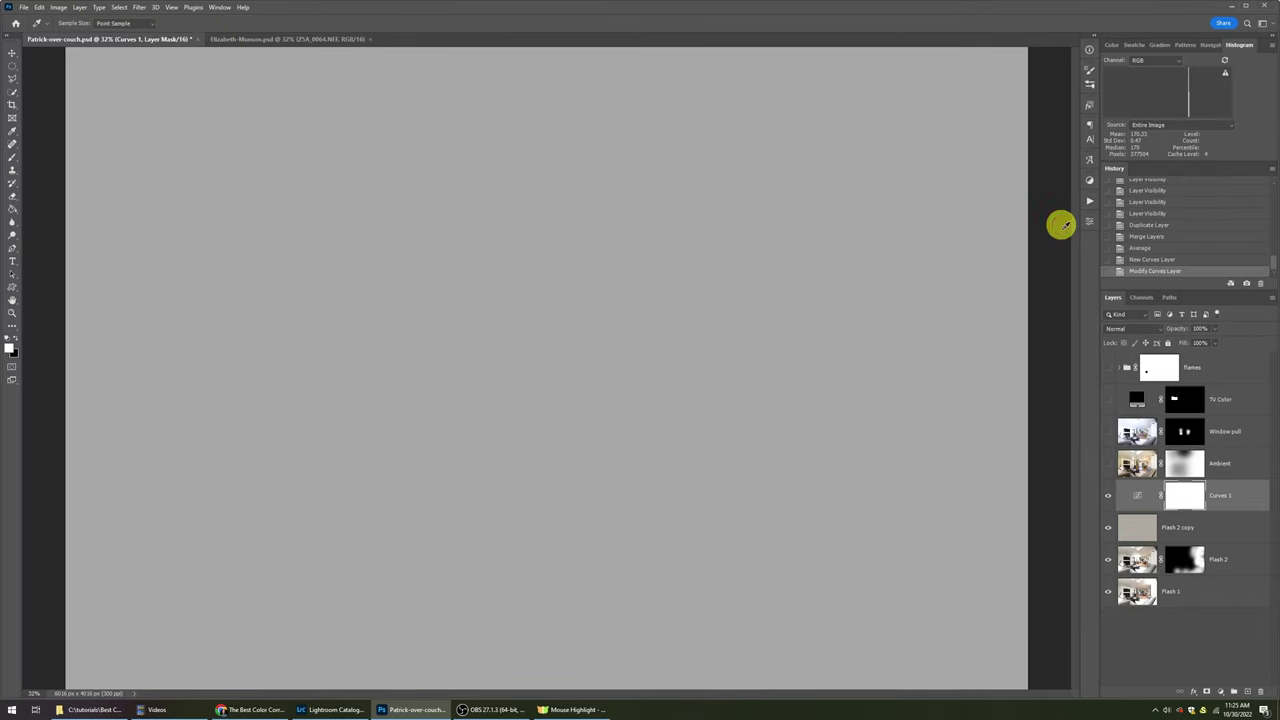
- Hide Flash 2 copy, show Ambient, Window pull, TV Color and Flames, and compare Curves 1 on/off
{"action": "left_click", "coordinate": [1108, 530]}
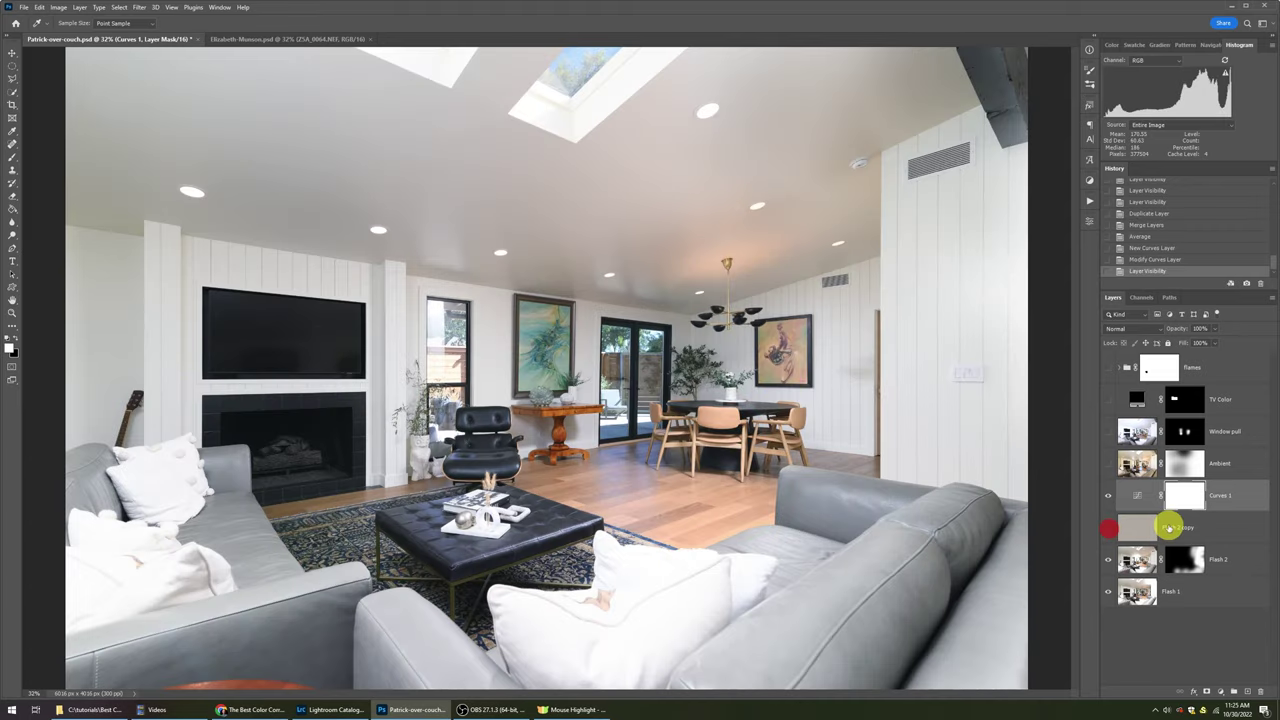
{"action": "left_click", "coordinate": [1108, 496]}
{"action": "left_click", "coordinate": [1108, 496]}
{"action": "left_click", "coordinate": [1108, 496]}
{"action": "left_click", "coordinate": [1108, 496]}
{"action": "left_click", "coordinate": [1107, 463]}
{"action": "left_click", "coordinate": [1107, 431]}
{"action": "left_click", "coordinate": [1107, 399]}
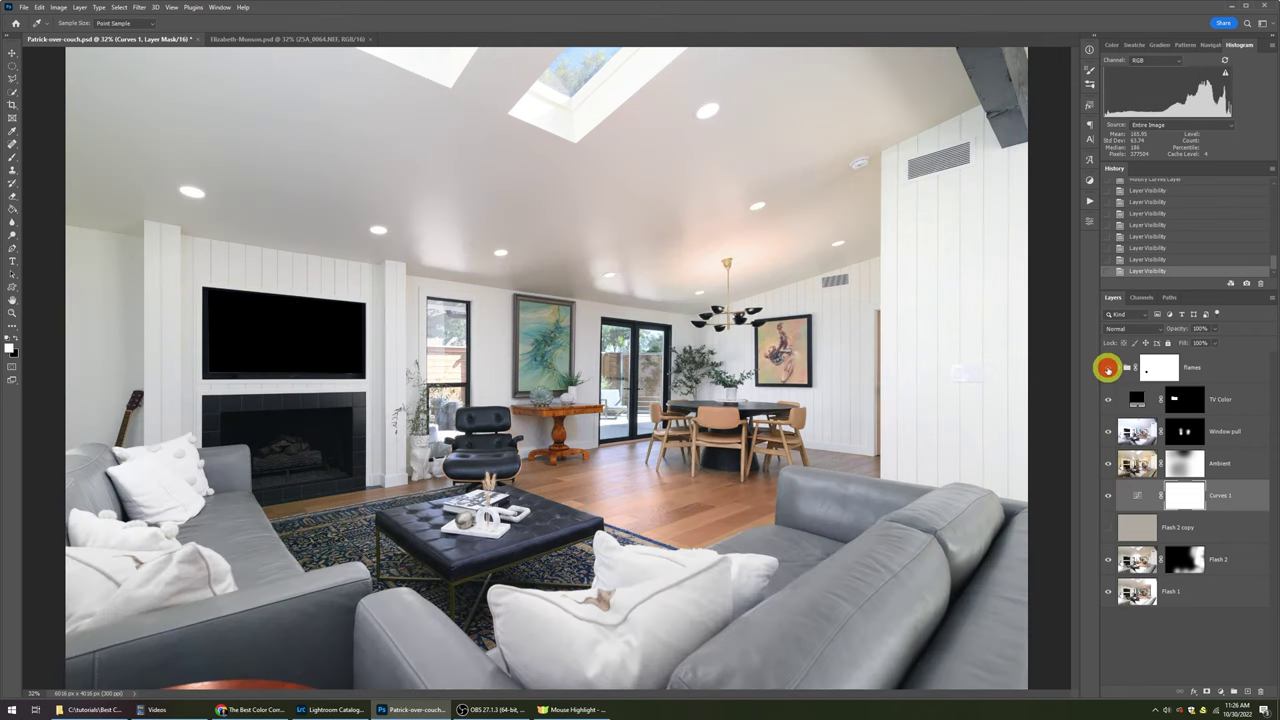
{"action": "left_click", "coordinate": [1107, 367]}
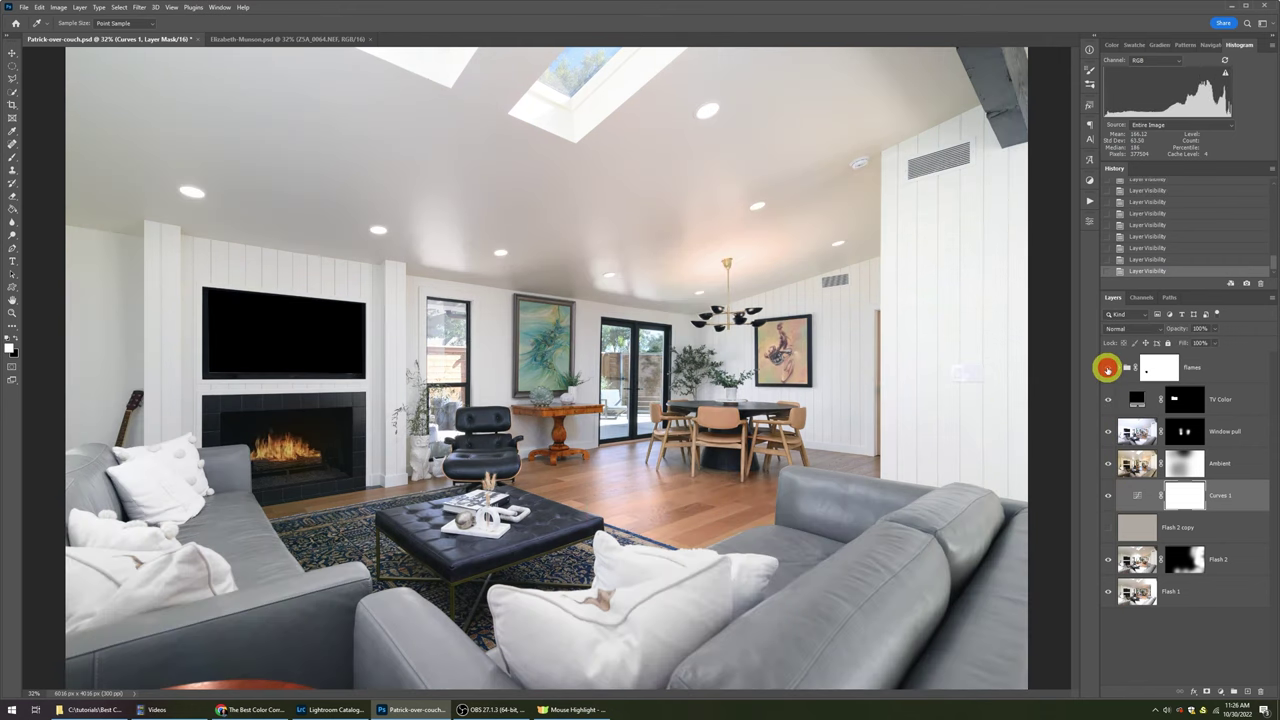
{"action": "left_click", "coordinate": [1107, 497]}
{"action": "left_click", "coordinate": [1107, 497]}
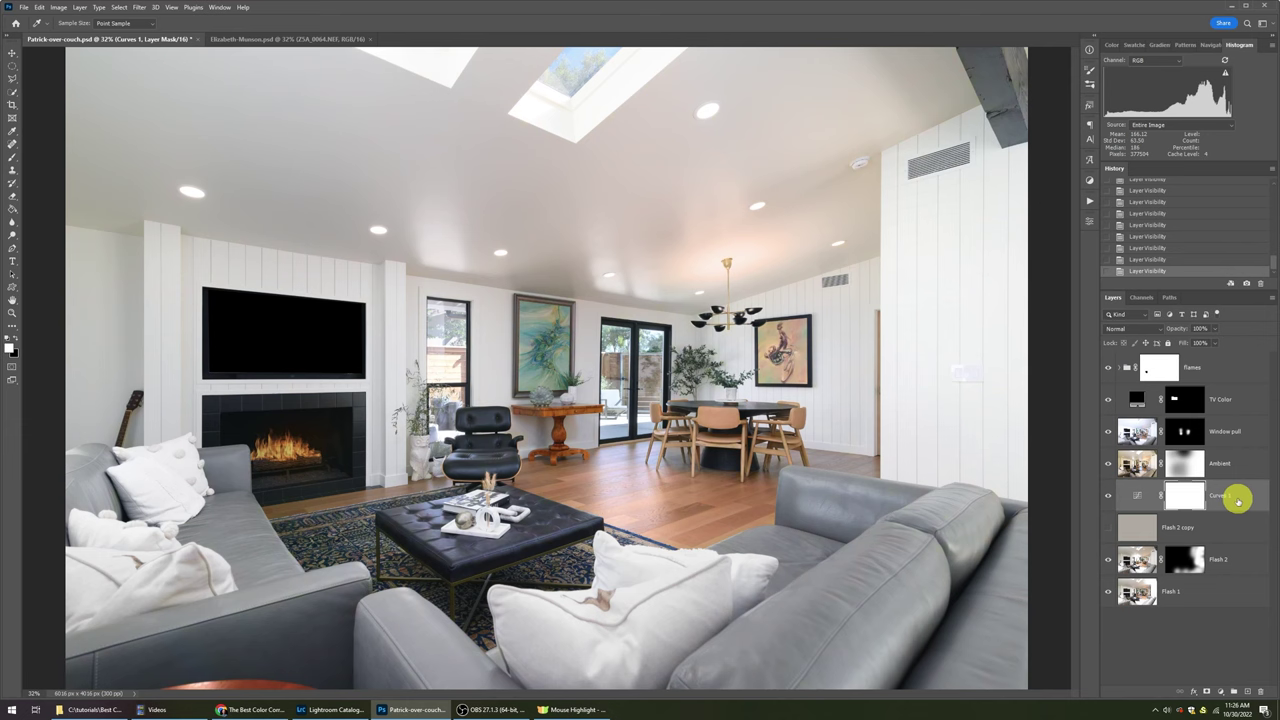
- Lower Curves 1's opacity to about 62%, then readjust it
{"action": "left_click", "coordinate": [1214, 328]}
{"action": "left_click_drag", "start_coordinate": [1206, 342], "coordinate": [1197, 341]}
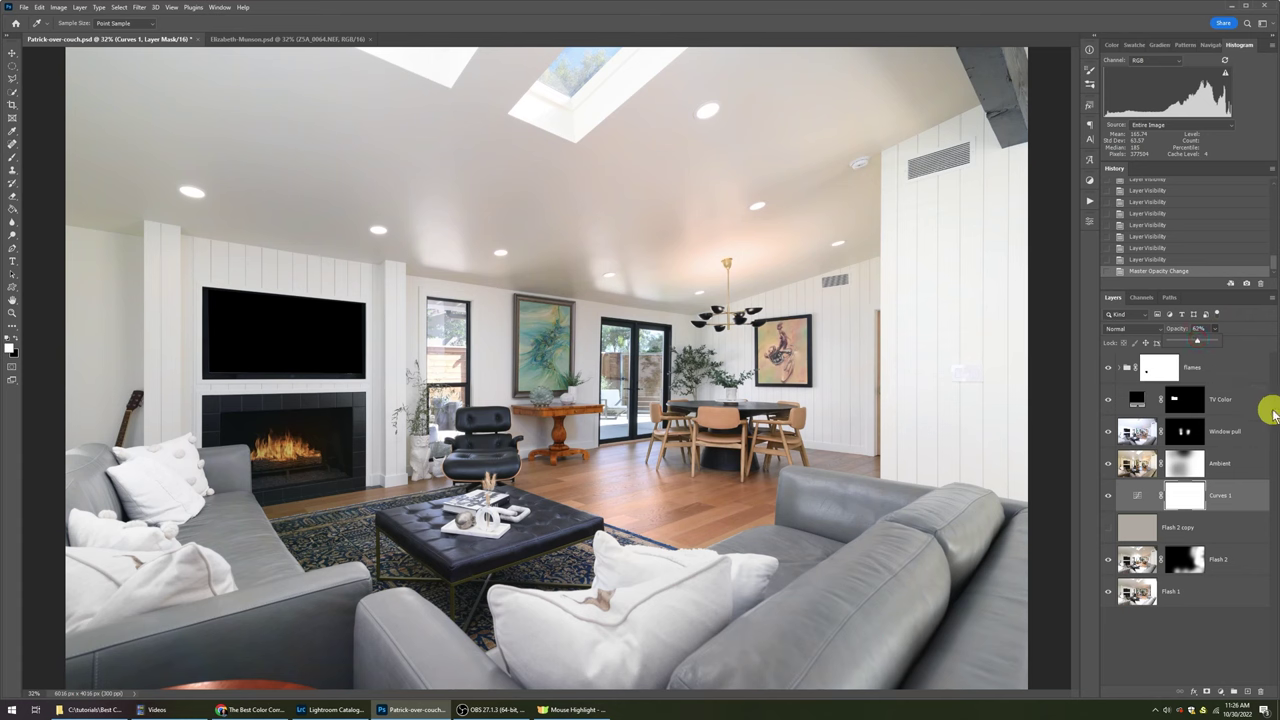
{"action": "left_click_drag", "start_coordinate": [1197, 340], "coordinate": [1226, 338]}
- Paint out the Ambient layer mask on the ceiling around the chandelier
{"action": "left_click", "coordinate": [1184, 463]}
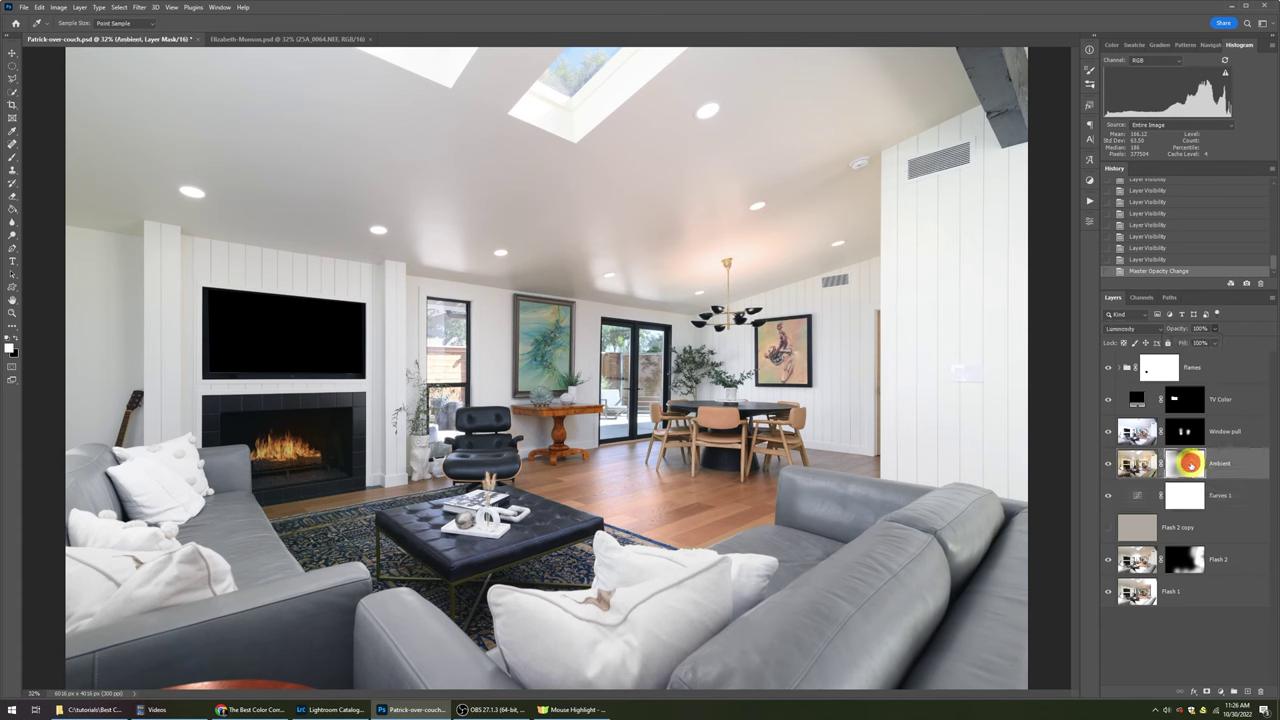
{"action": "key", "text": "b"}
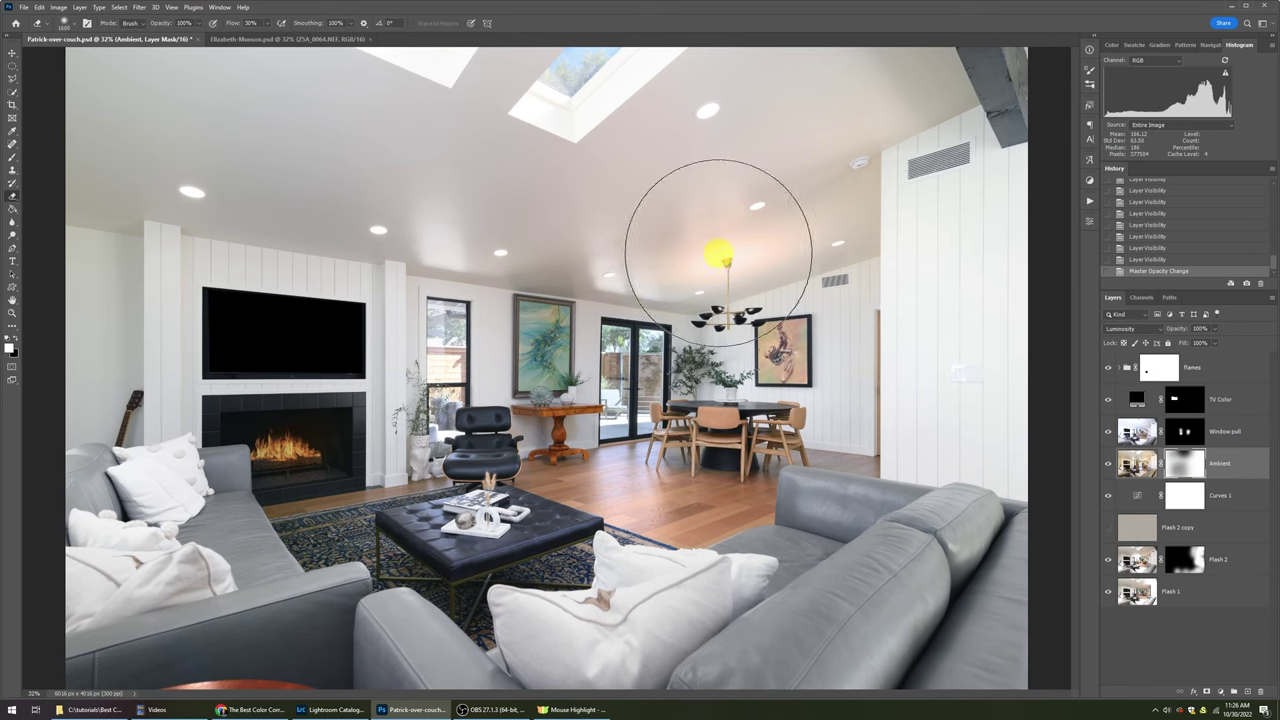
{"action": "mouse_move", "coordinate": [703, 247]}
{"action": "left_mouse_down"}
{"action": "mouse_move", "coordinate": [766, 240]}
{"action": "mouse_move", "coordinate": [680, 257]}
{"action": "left_mouse_up"}
{"action": "left_click", "coordinate": [737, 250]}
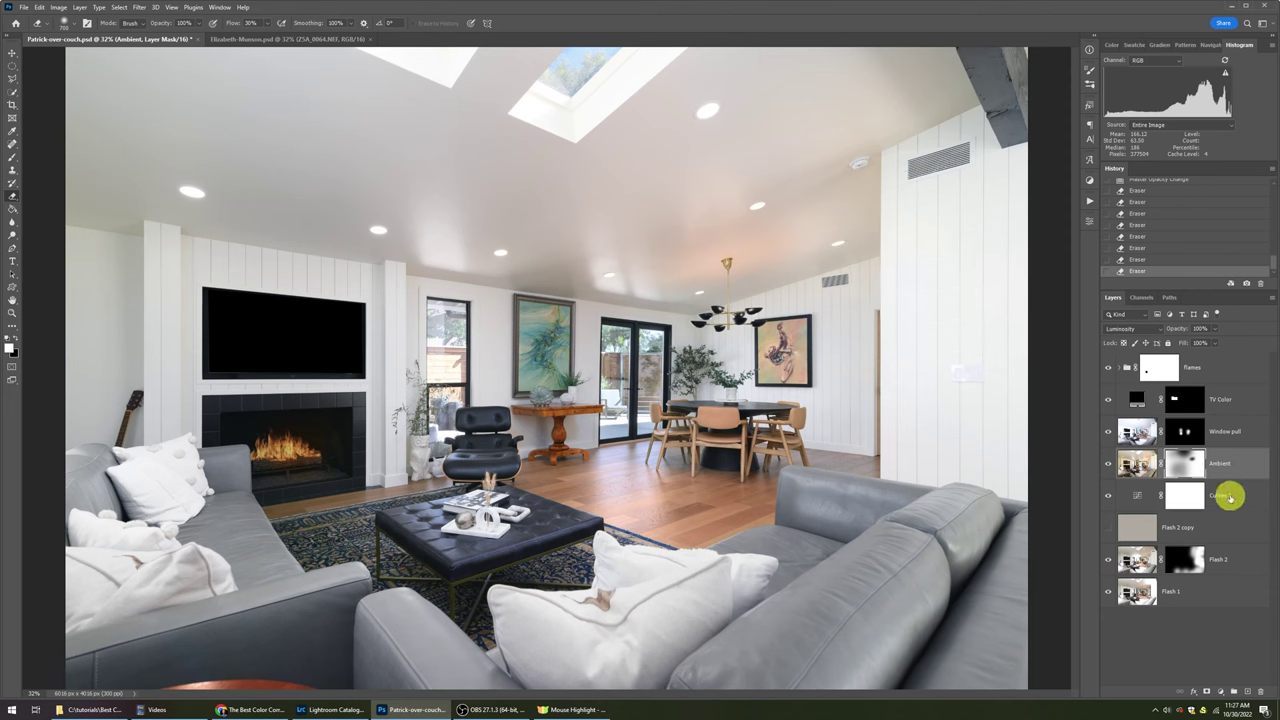
- Delete Curves 1's mask, the averaged Flash 2 copy layer, and Curves 1
{"action": "left_click", "coordinate": [1230, 496]}
{"action": "key", "text": "Delete"}
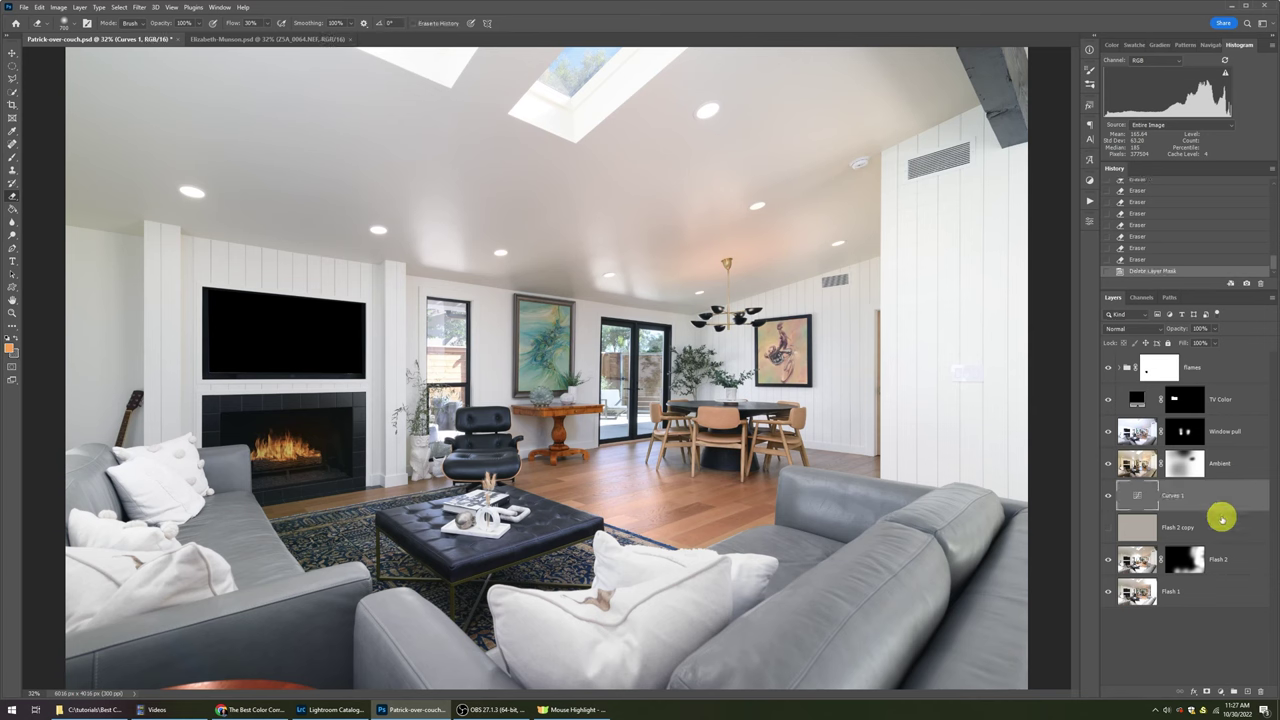
{"action": "left_click", "coordinate": [1220, 520]}
{"action": "key", "text": "Delete"}
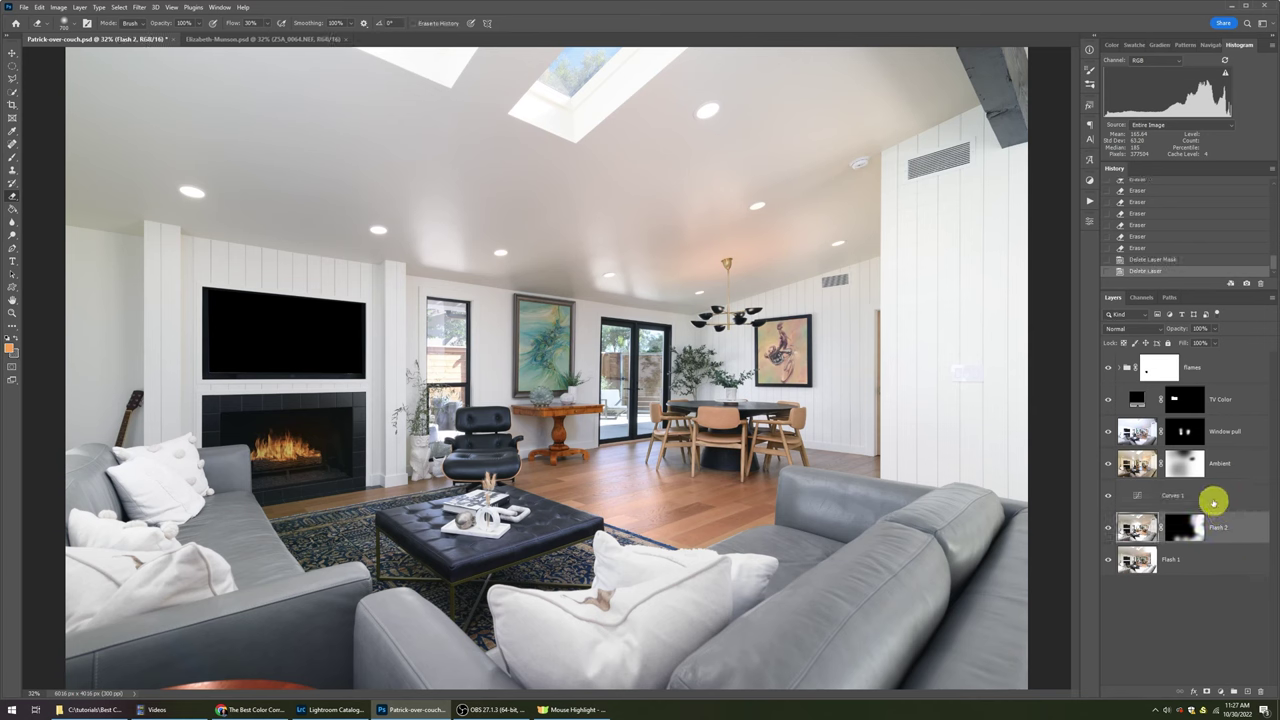
{"action": "left_click", "coordinate": [1211, 497]}
{"action": "key", "text": "Delete"}
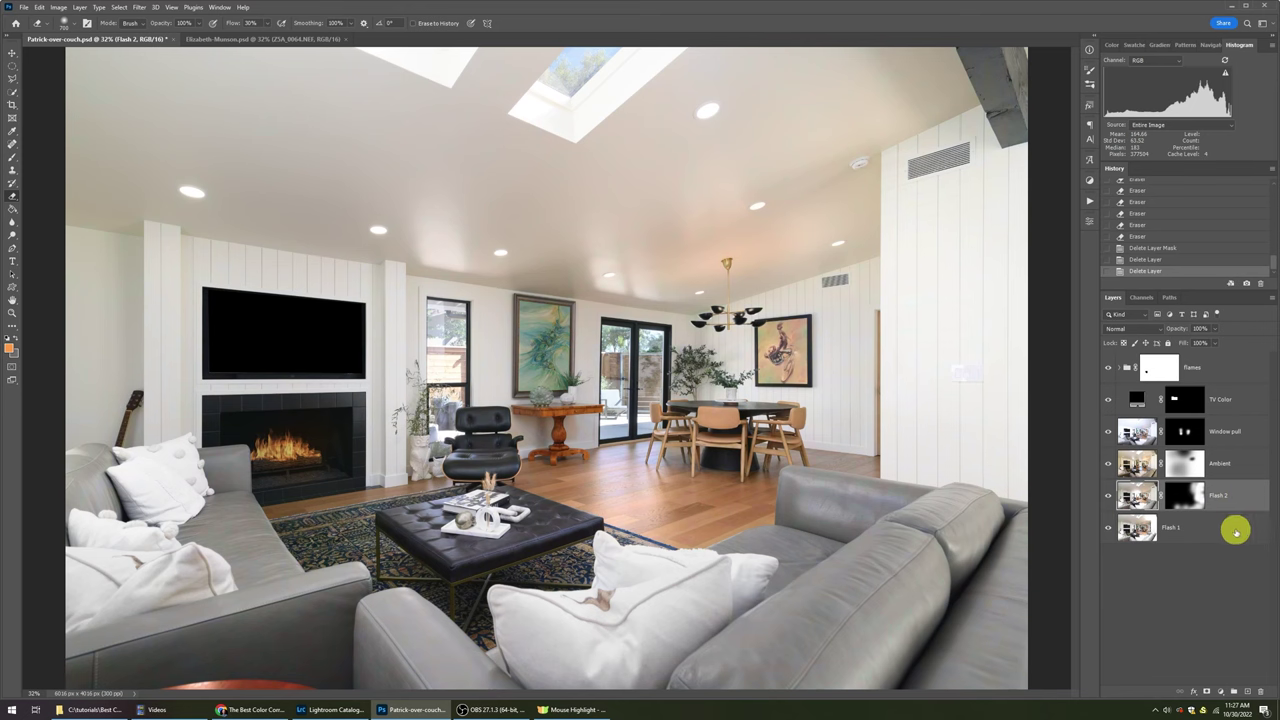
- Duplicate Flash 2 and Flash 1 and merge the copies into one layer
{"action": "left_click", "coordinate": [1236, 532], "text": "shift"}
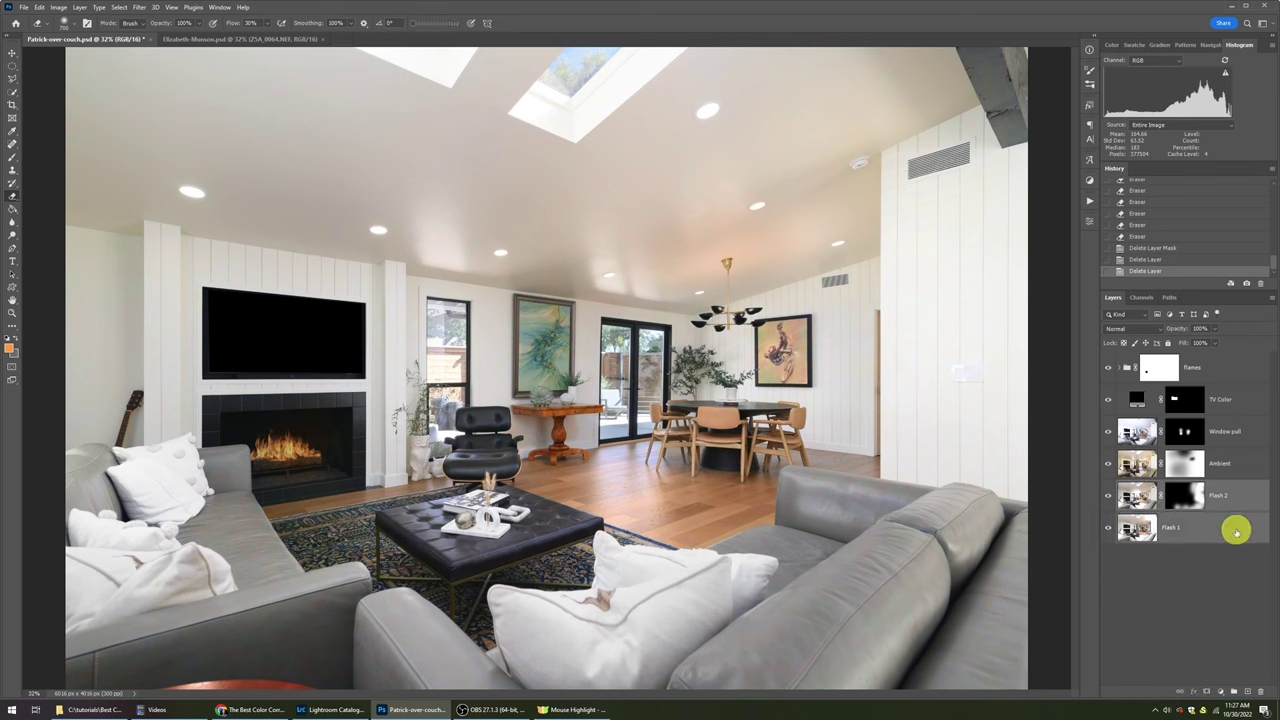
{"action": "key", "text": "ctrl+j"}
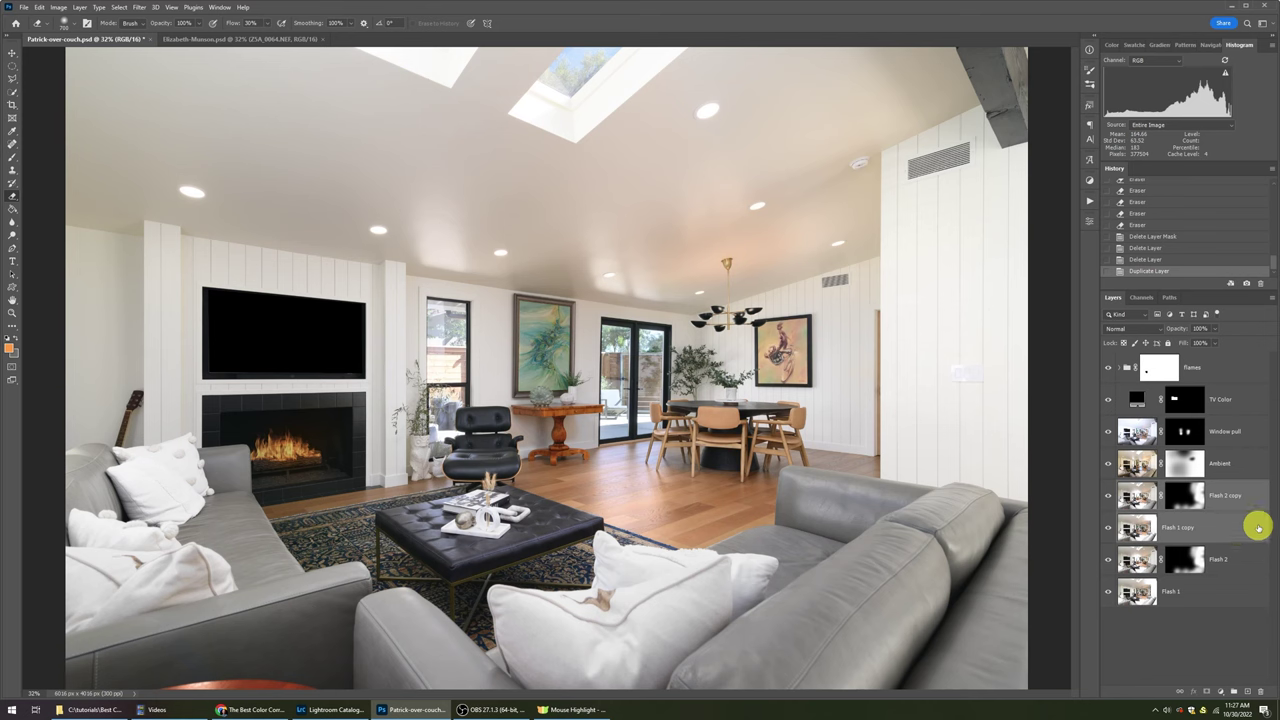
{"action": "right_click", "coordinate": [1236, 532]}
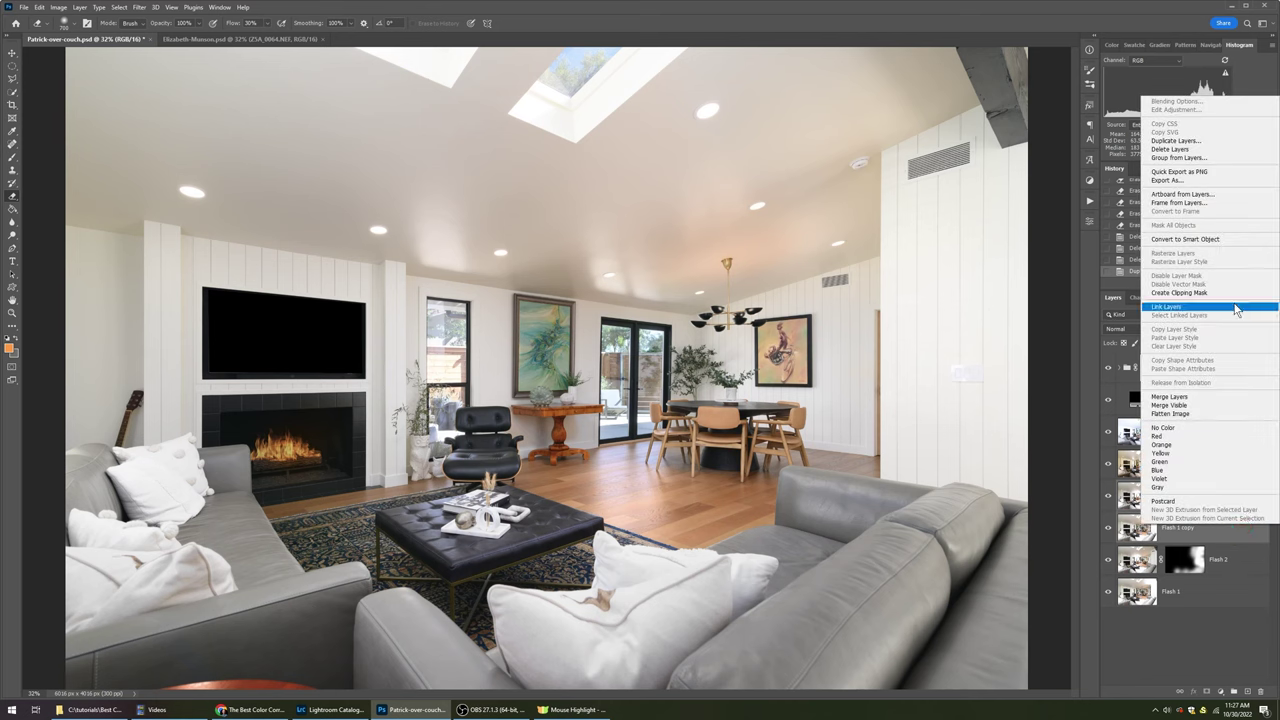
{"action": "left_click", "coordinate": [1205, 397]}
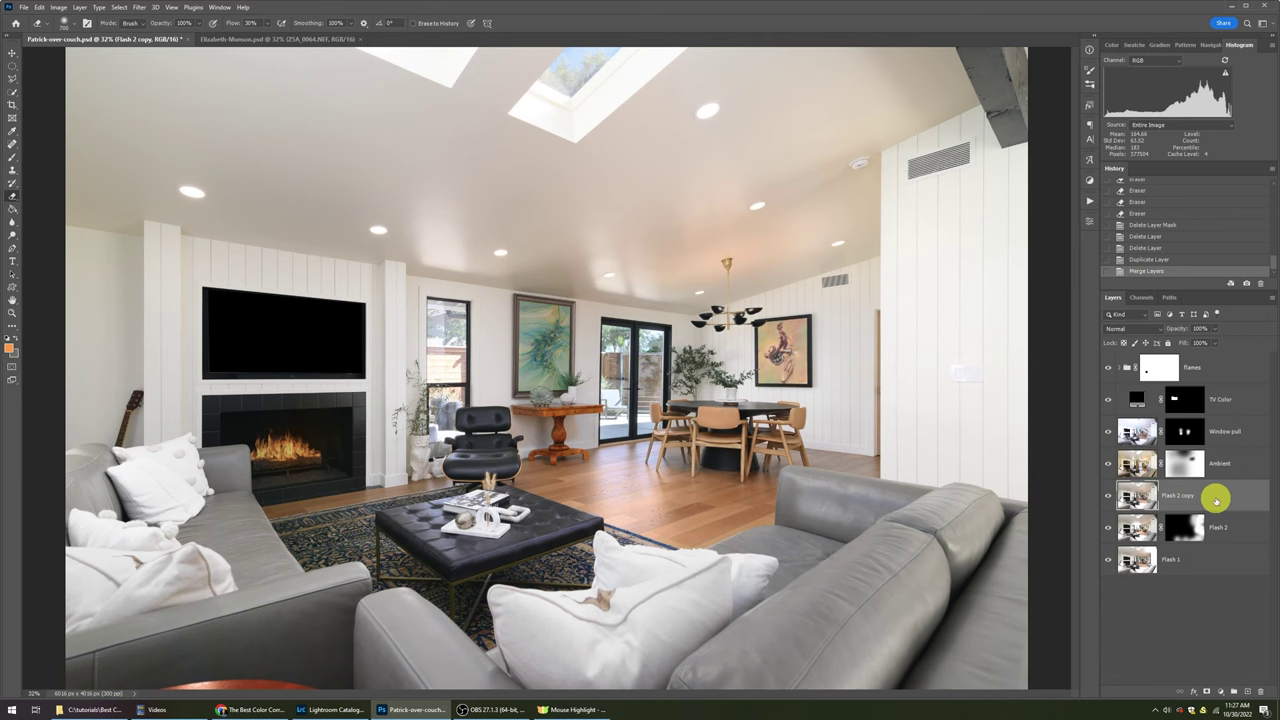
- Apply Match Color with Neutralize ticked to Flash 2 copy, comparing the room with Neutralize off and on
{"action": "left_click", "coordinate": [60, 8]}
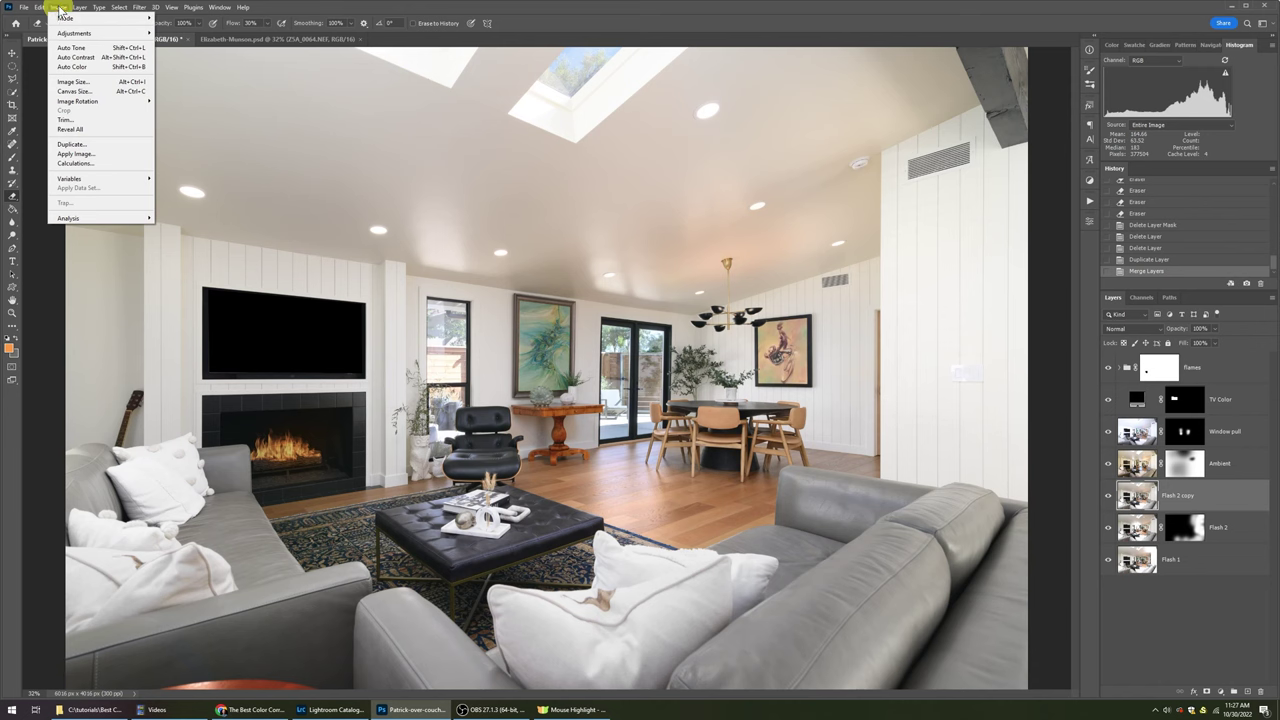
{"action": "mouse_move", "coordinate": [76, 38]}
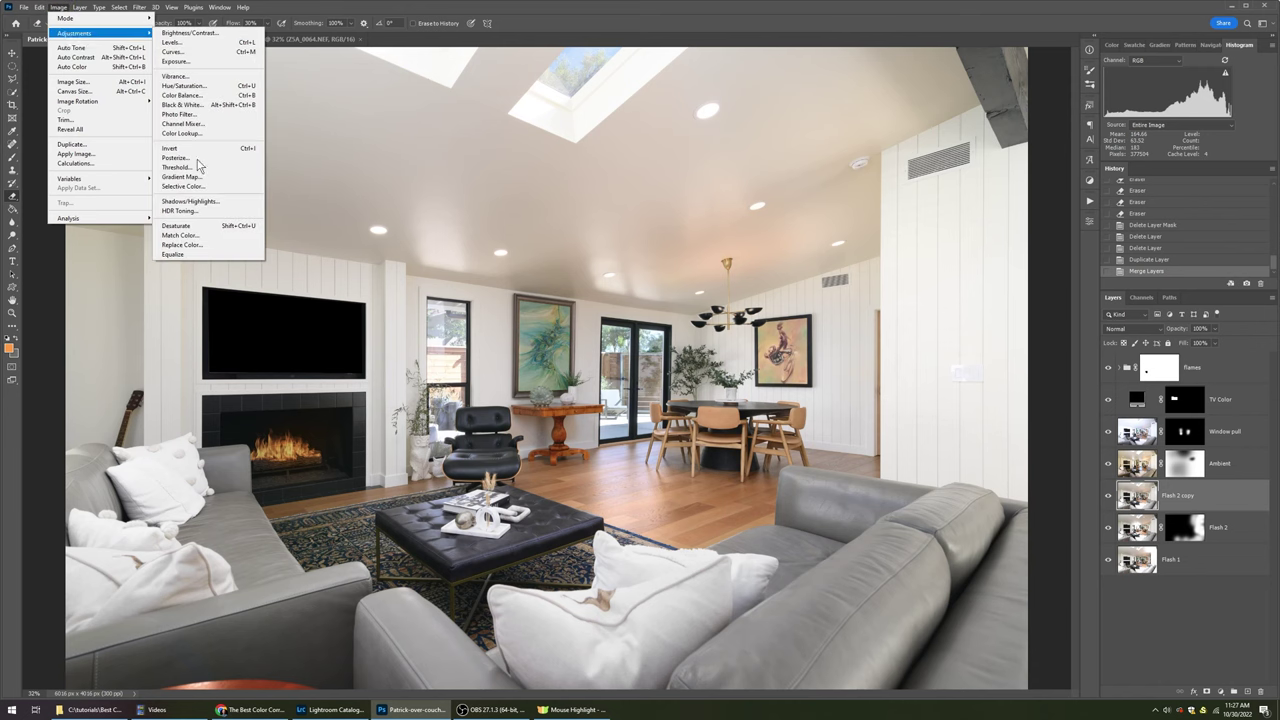
{"action": "left_click", "coordinate": [201, 240]}
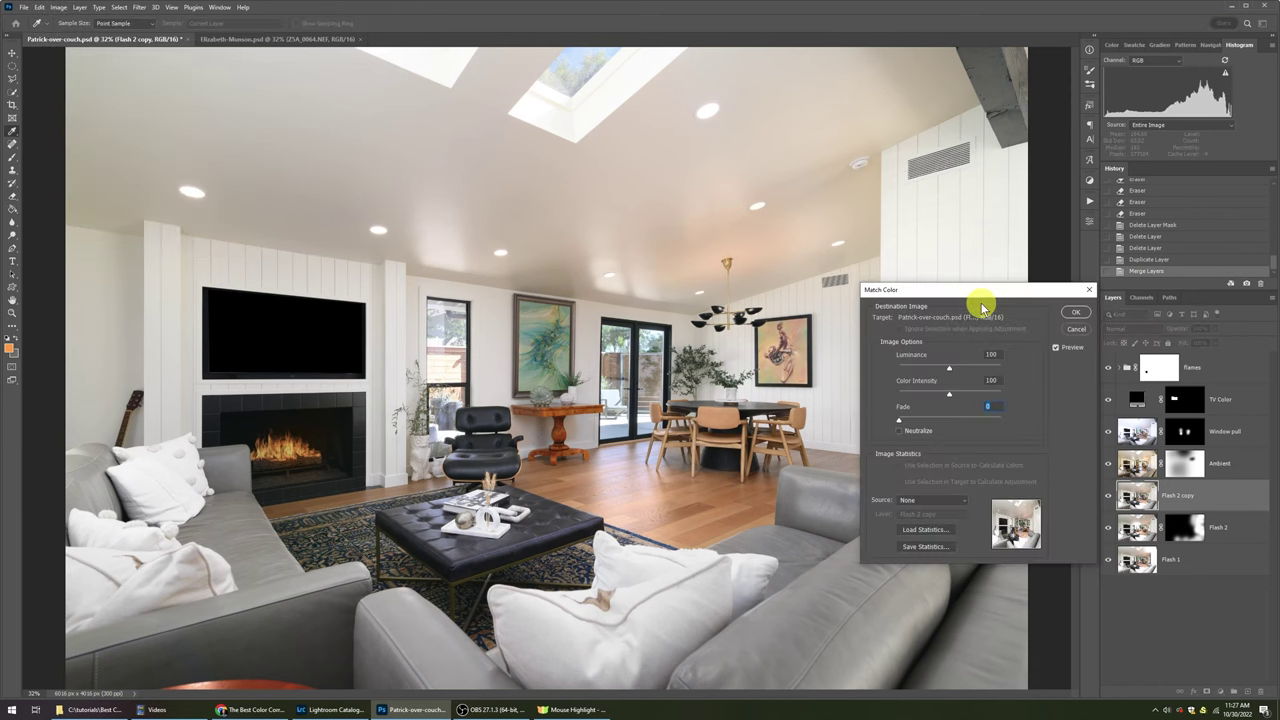
{"action": "left_click_drag", "start_coordinate": [1001, 297], "coordinate": [960, 265]}
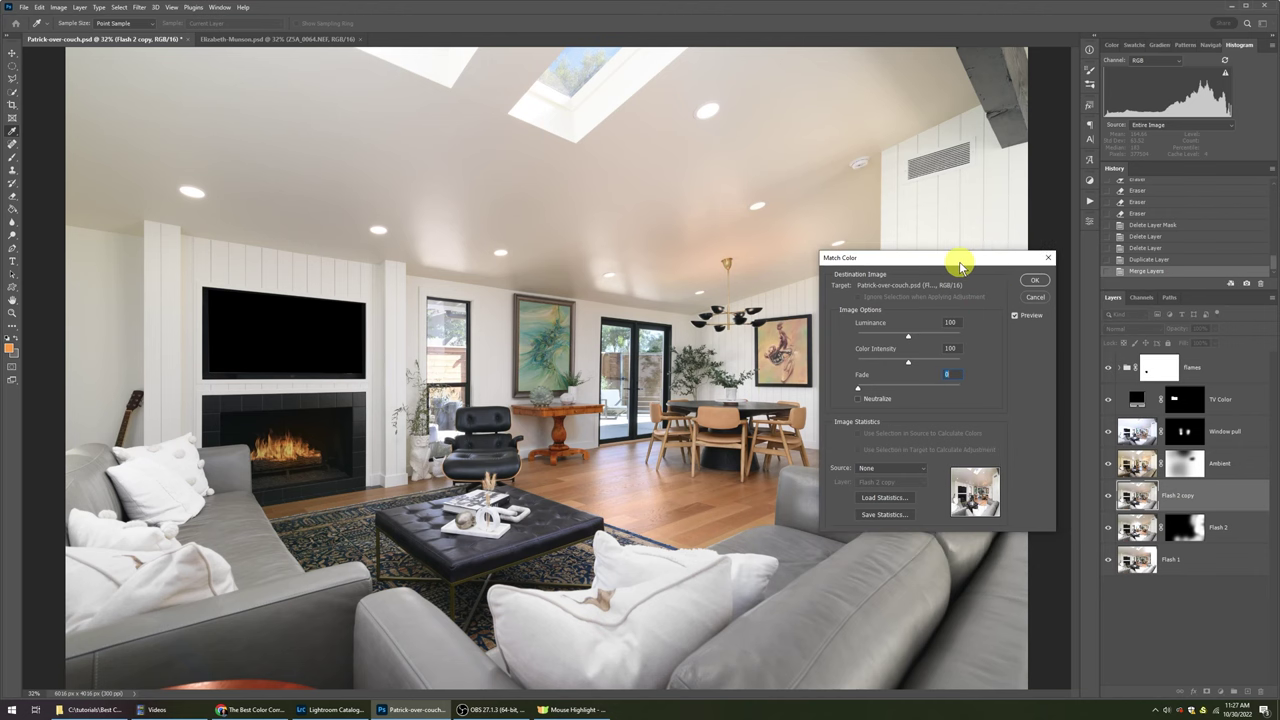
{"action": "left_click", "coordinate": [860, 401]}
{"action": "left_click_drag", "start_coordinate": [984, 261], "coordinate": [375, 185]}
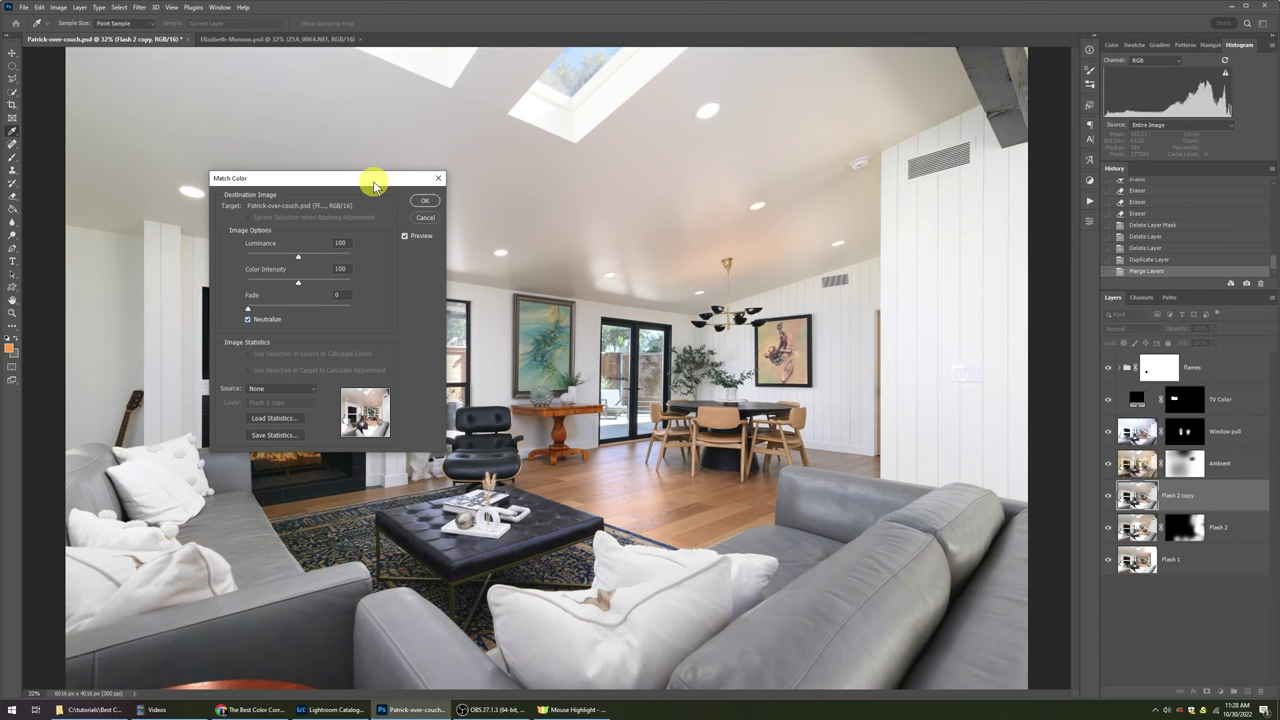
{"action": "left_click", "coordinate": [247, 320]}
{"action": "left_click", "coordinate": [247, 320]}
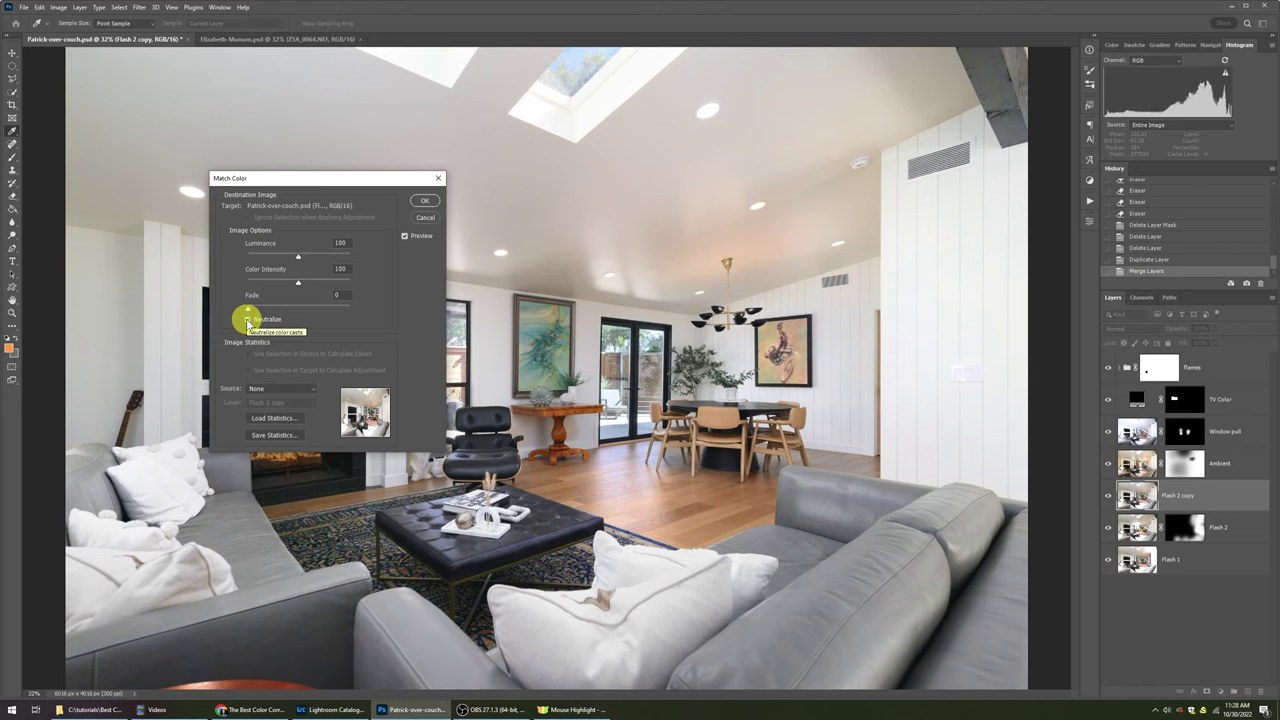
{"action": "left_click", "coordinate": [247, 320]}
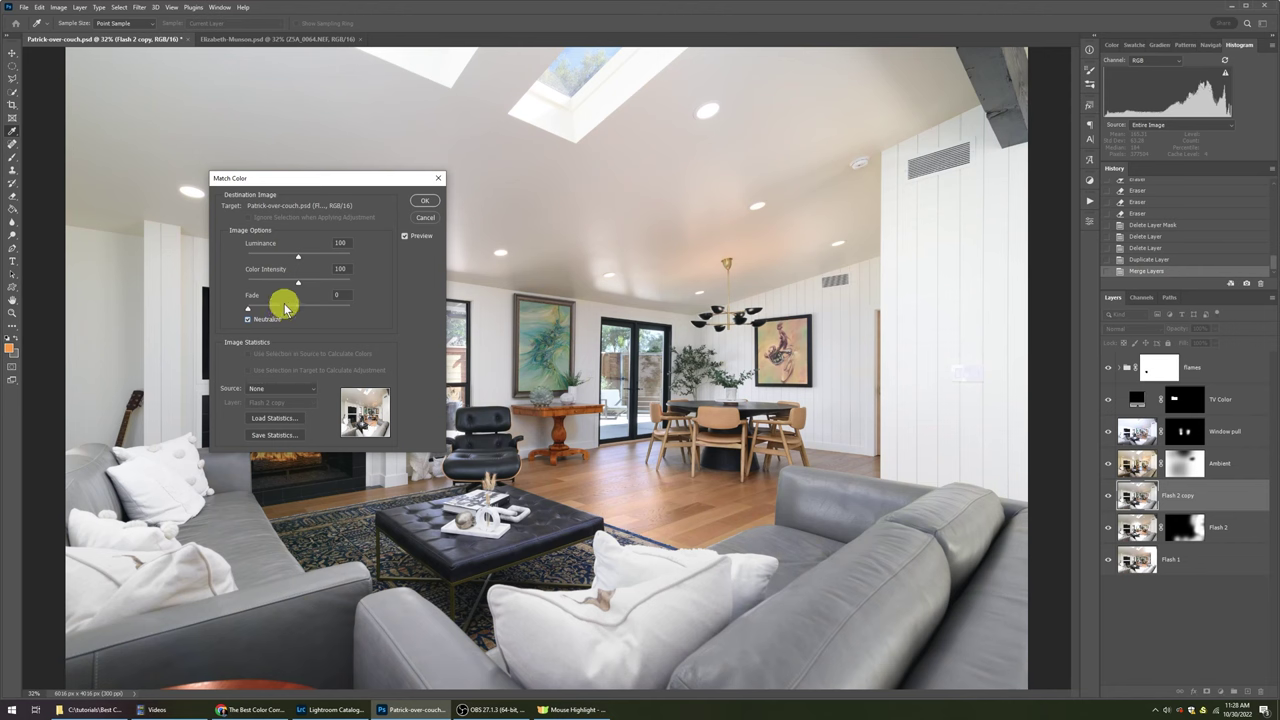
{"action": "left_click", "coordinate": [424, 205]}
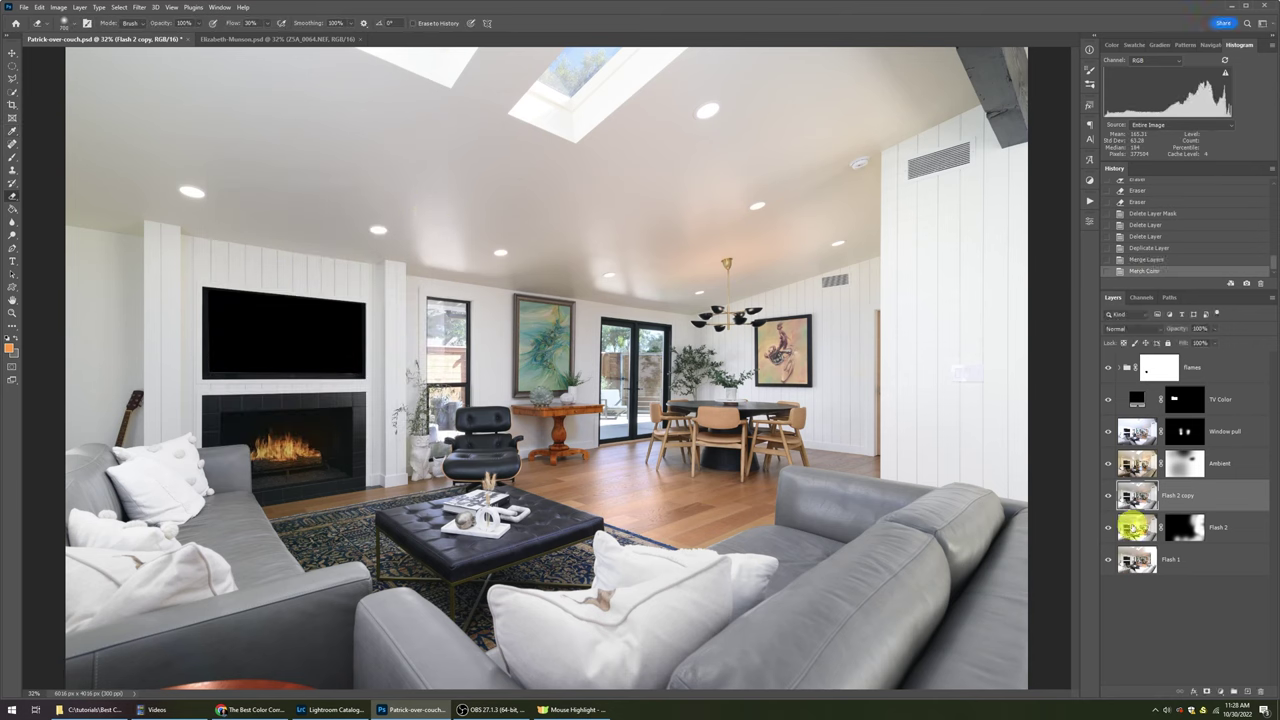
- Keep Flash 2 copy at 100% opacity and add a Reveal All layer mask to it
{"action": "left_click", "coordinate": [1214, 333]}
{"action": "left_click", "coordinate": [1191, 336]}
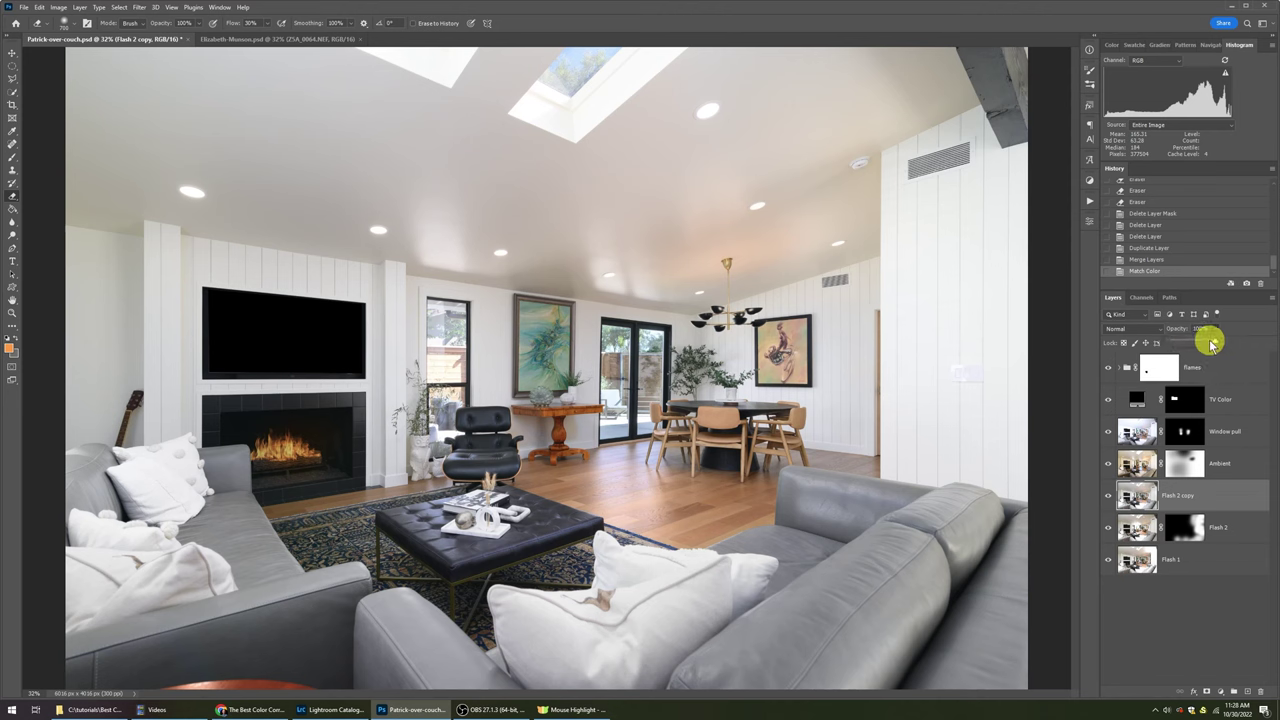
{"action": "mouse_move", "coordinate": [1212, 343]}
{"action": "left_mouse_down"}
{"action": "mouse_move", "coordinate": [1192, 338]}
{"action": "mouse_move", "coordinate": [1229, 340]}
{"action": "left_mouse_up"}
{"action": "left_click", "coordinate": [1195, 497]}
{"action": "key", "text": "alt+l"}
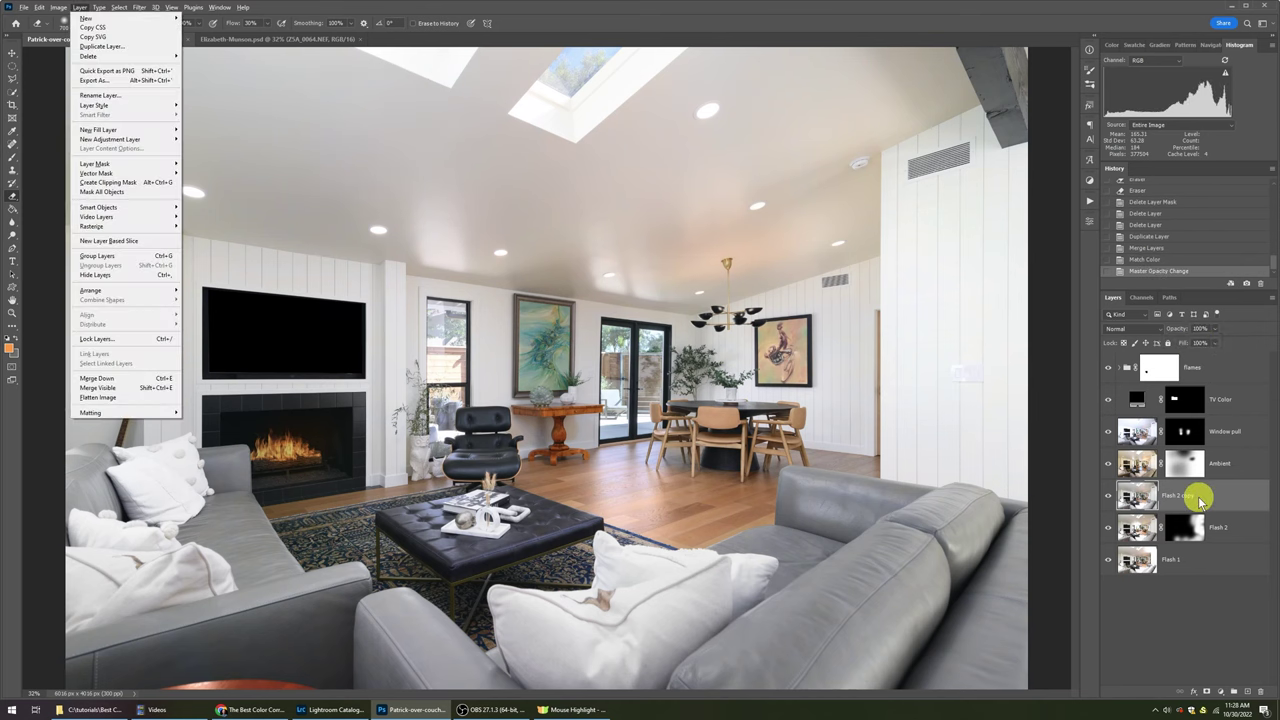
{"action": "key", "text": "m"}
{"action": "key", "text": "r"}
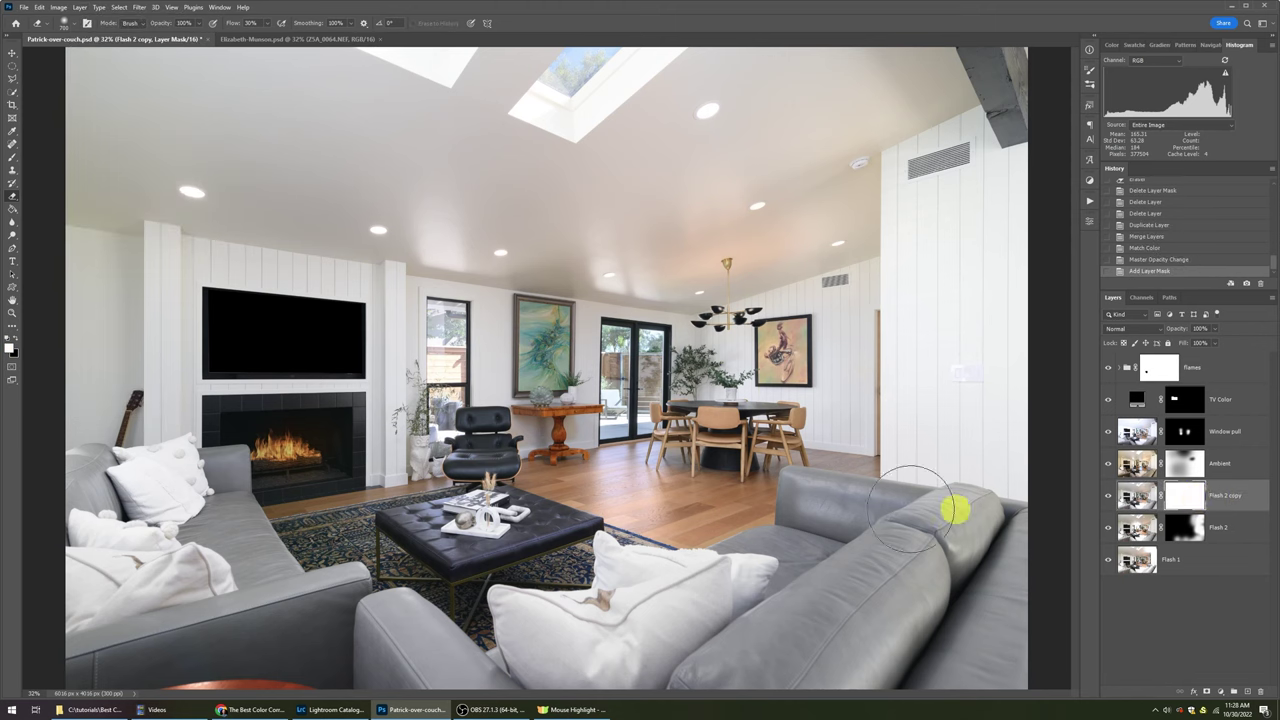
- With an enlarged soft brush, paint the mask over the floor and fireplace
{"action": "left_click", "coordinate": [612, 508]}
{"action": "left_click", "coordinate": [594, 491]}
{"action": "mouse_move", "coordinate": [594, 491]}
{"action": "left_mouse_down"}
{"action": "mouse_move", "coordinate": [721, 486]}
{"action": "mouse_move", "coordinate": [775, 453]}
{"action": "mouse_move", "coordinate": [771, 441]}
{"action": "mouse_move", "coordinate": [678, 449]}
{"action": "mouse_move", "coordinate": [640, 476]}
{"action": "left_mouse_up"}
{"action": "mouse_move", "coordinate": [273, 453]}
{"action": "left_mouse_down"}
{"action": "mouse_move", "coordinate": [321, 439]}
{"action": "mouse_move", "coordinate": [246, 421]}
{"action": "mouse_move", "coordinate": [226, 492]}
{"action": "mouse_move", "coordinate": [337, 560]}
{"action": "left_mouse_up"}
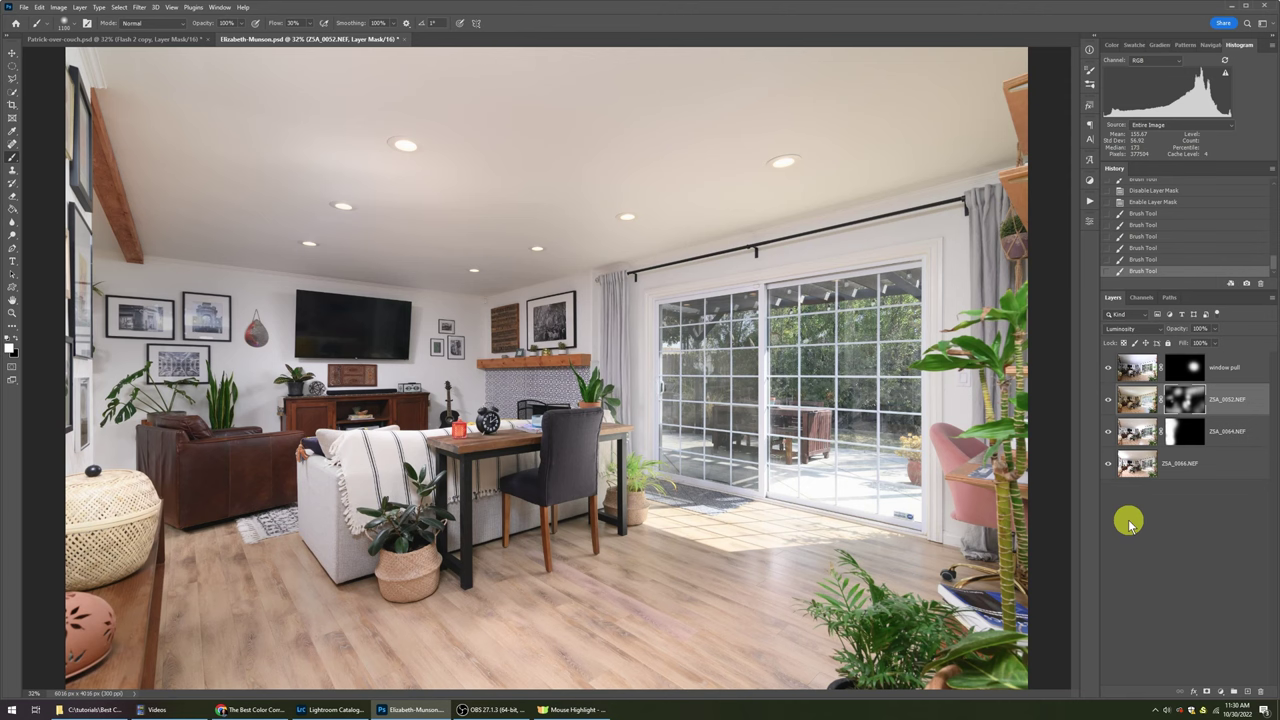
- Show the base layer and ZSA_0064, comparing ZSA_0064 with its mask disabled and re-enabled
{"action": "left_click", "coordinate": [1107, 463], "text": "alt"}
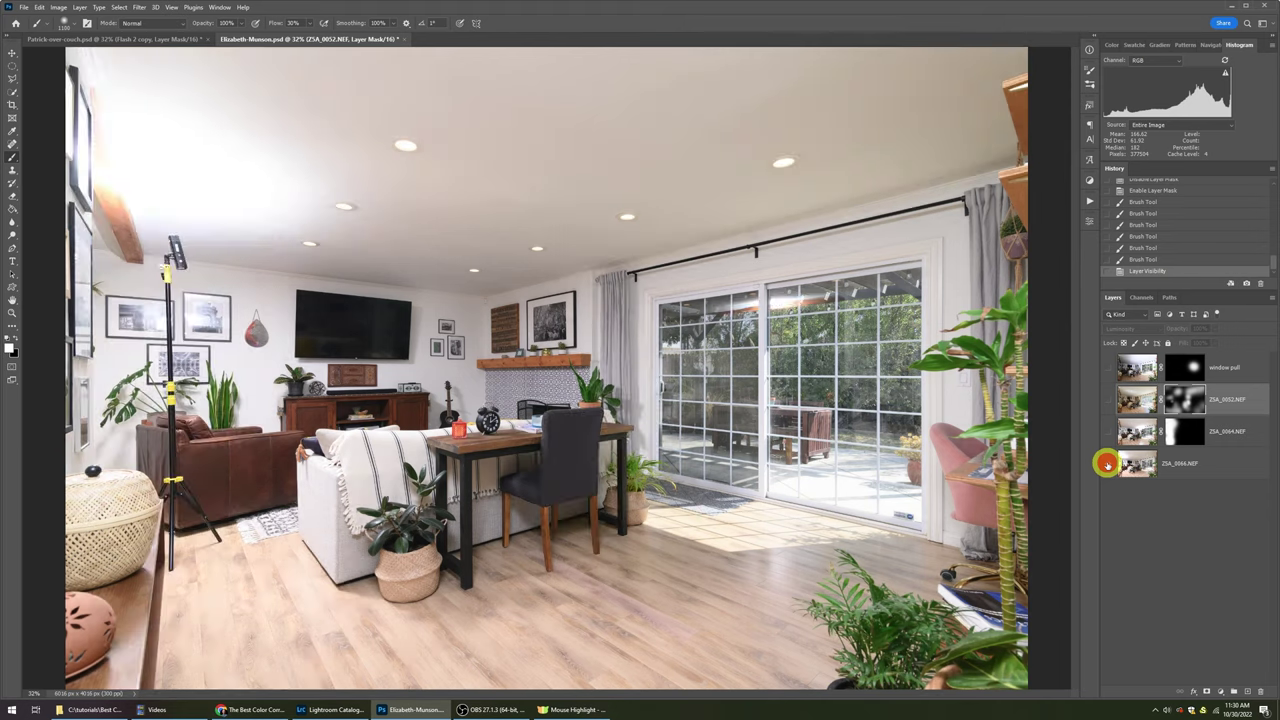
{"action": "left_click", "coordinate": [1107, 434]}
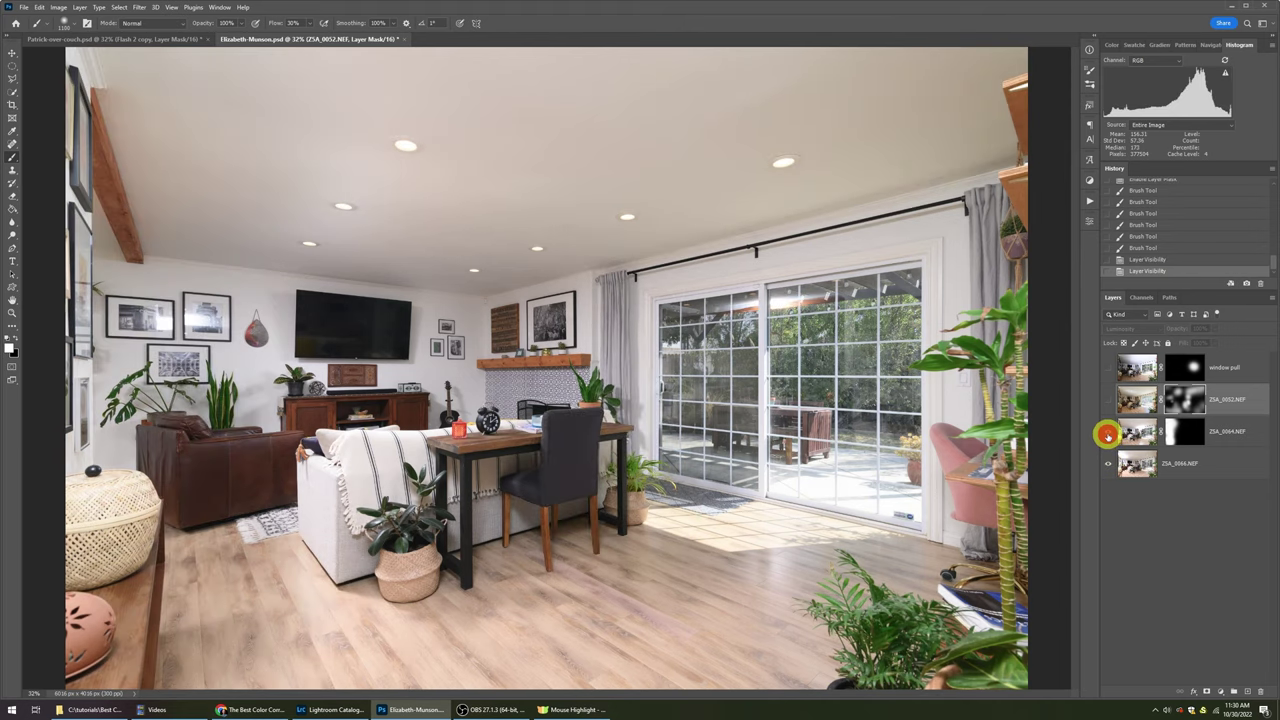
{"action": "left_click", "coordinate": [1184, 432], "text": "shift"}
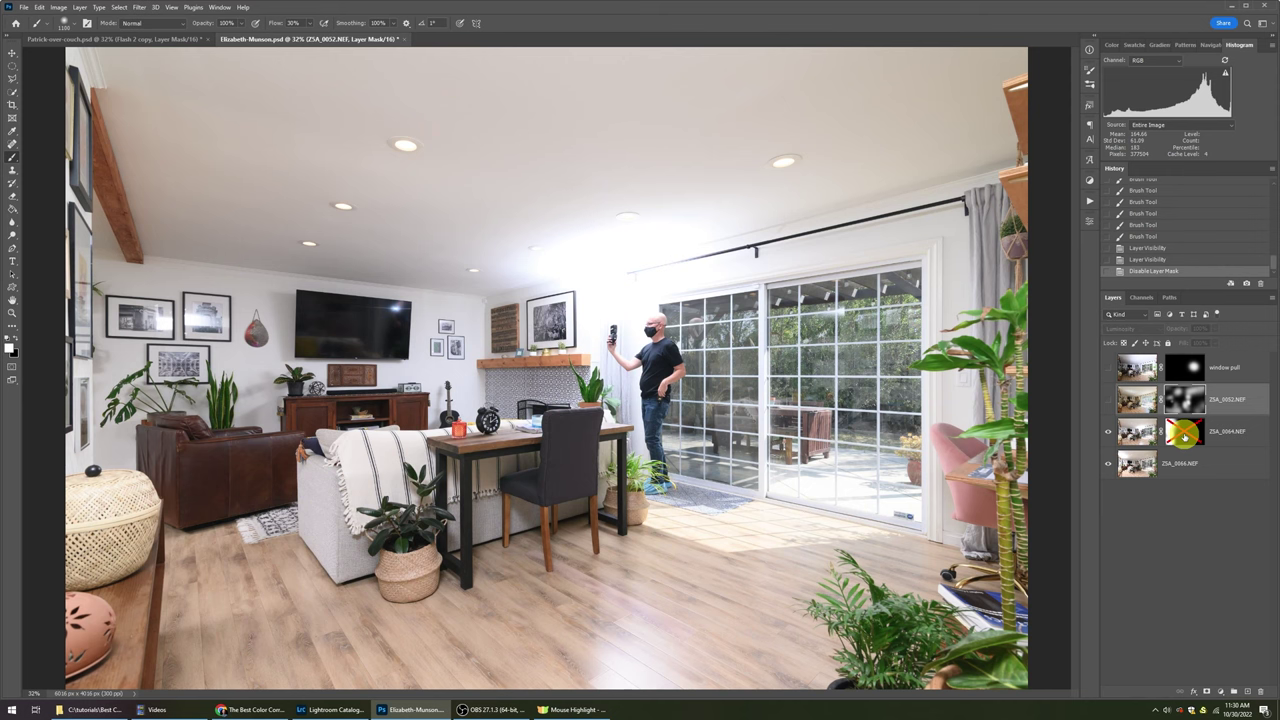
{"action": "left_click", "coordinate": [1184, 432], "text": "shift"}
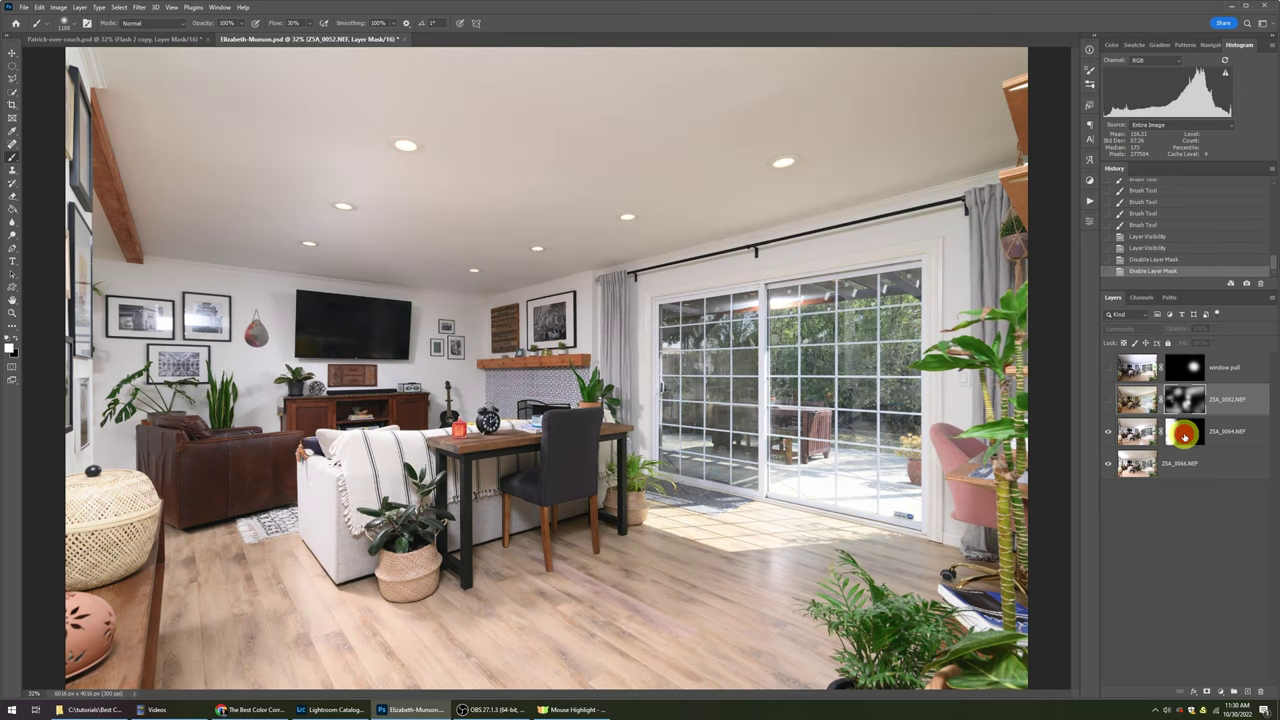
- Show ZSA_0052, compare it with its mask off and on, then select the ZSA_0064 layer
{"action": "left_click", "coordinate": [1108, 401]}
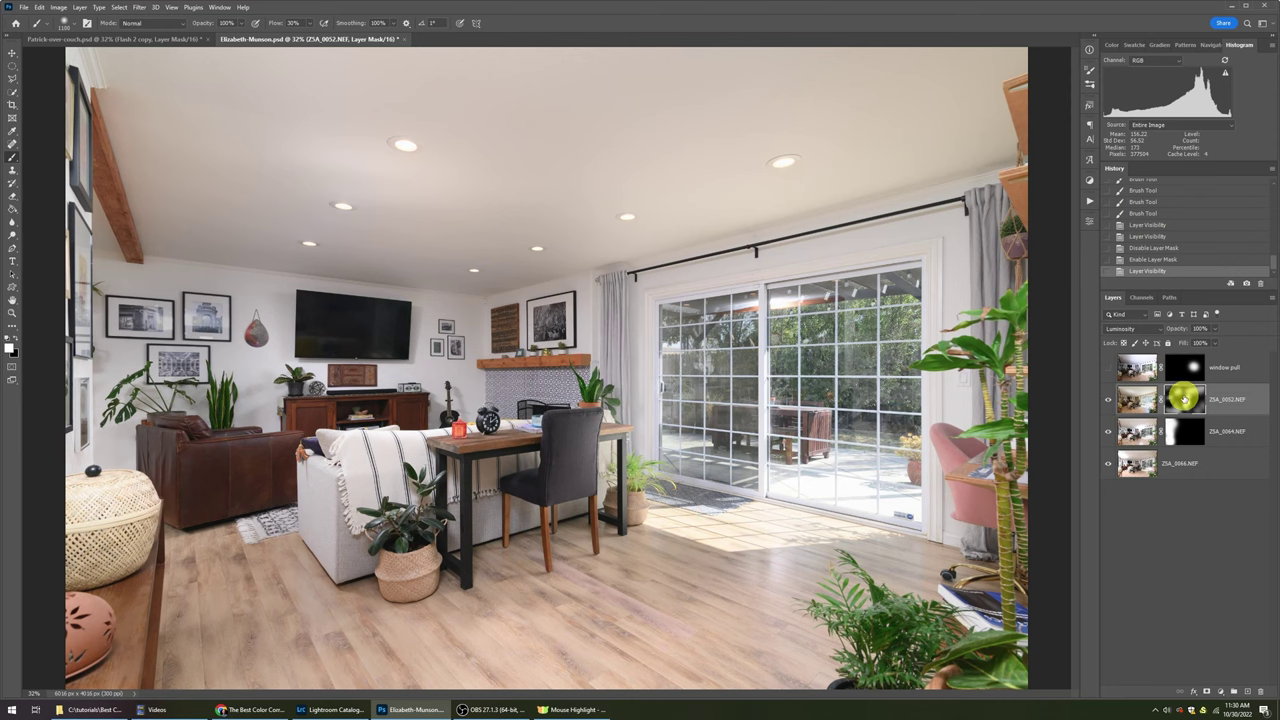
{"action": "left_click", "coordinate": [1184, 398], "text": "shift"}
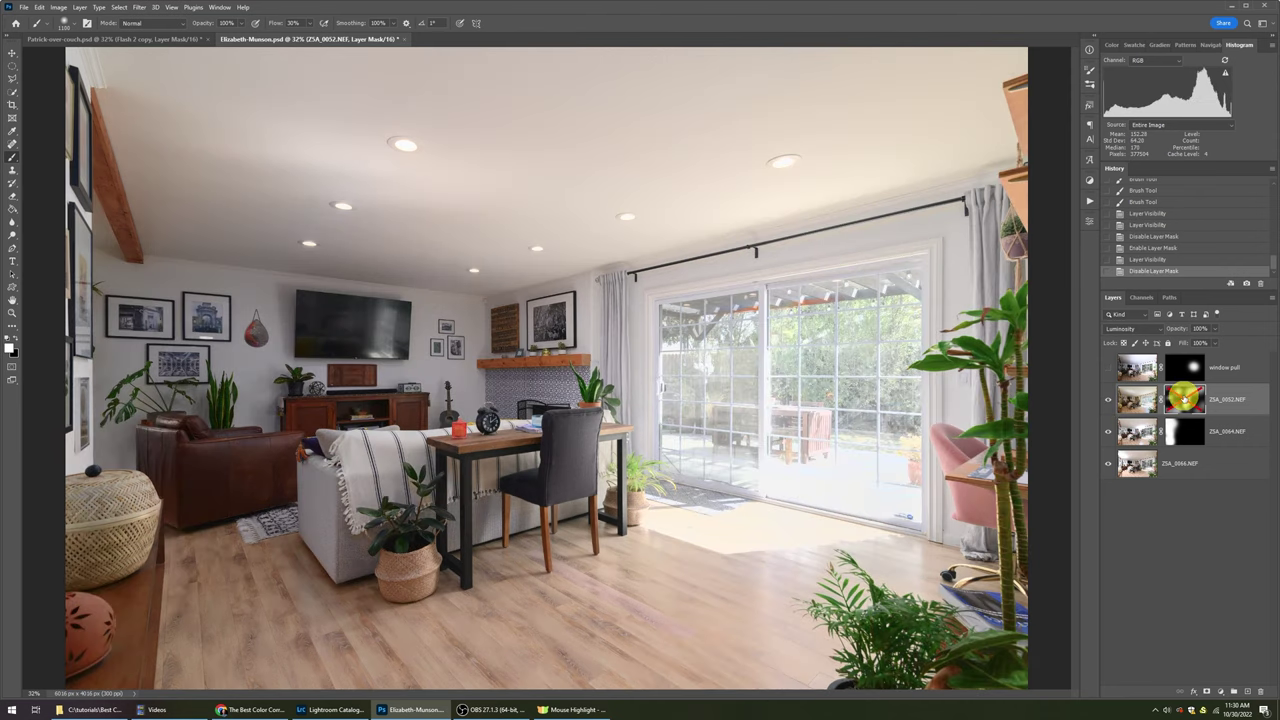
{"action": "left_click", "coordinate": [1184, 398], "text": "shift"}
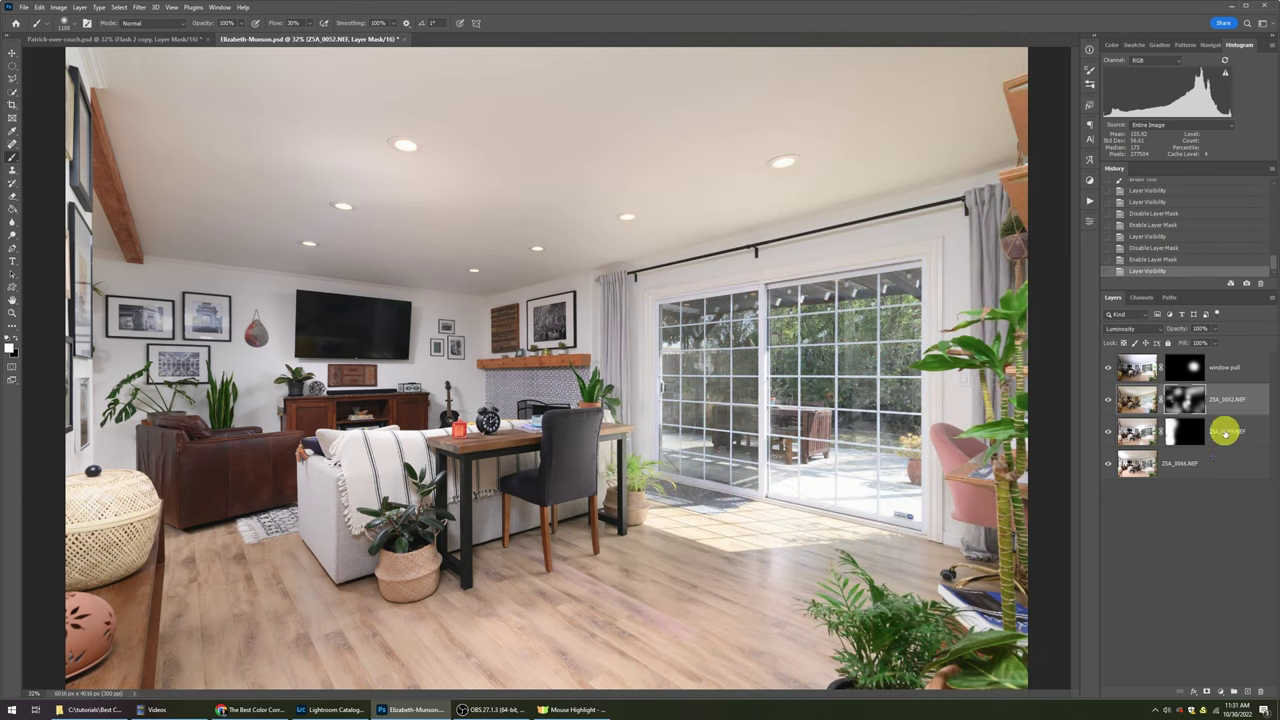
{"action": "left_click", "coordinate": [1225, 431]}
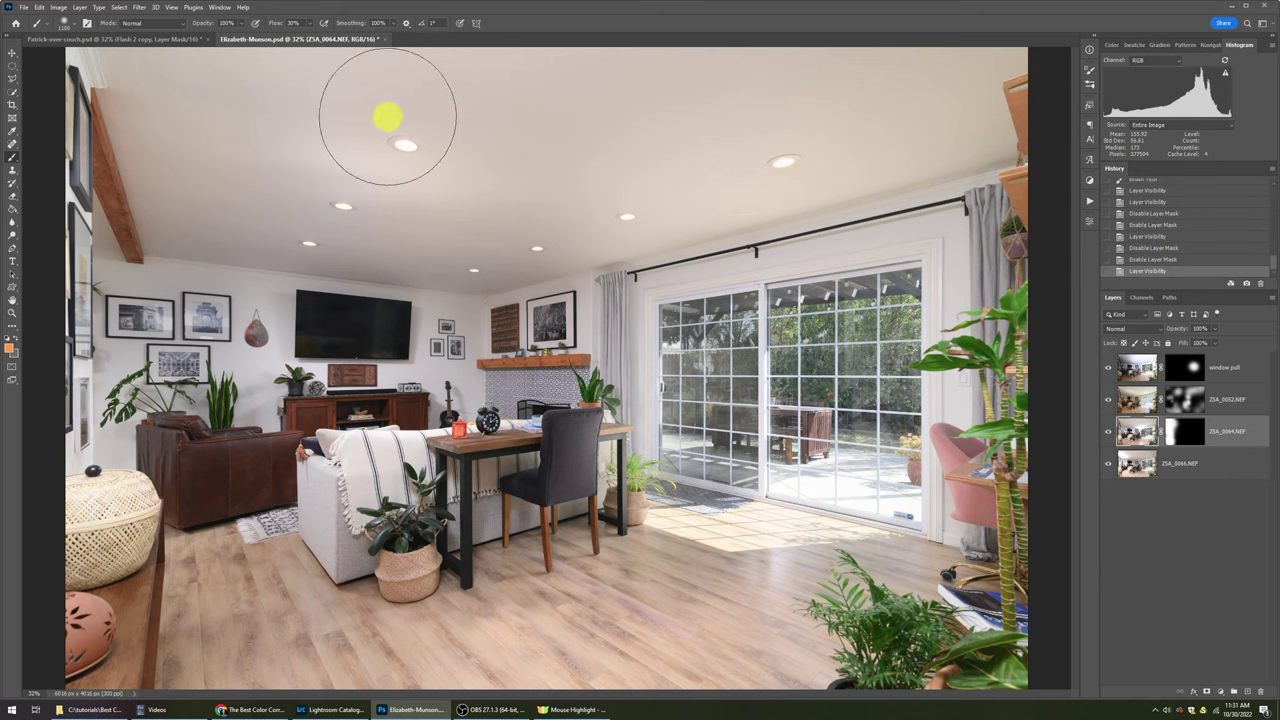
- Create a Color Balance adjustment layer named Color Balance 1 above ZSA_0064.NEF
{"action": "left_click", "coordinate": [79, 7]}
{"action": "left_click", "coordinate": [134, 140]}
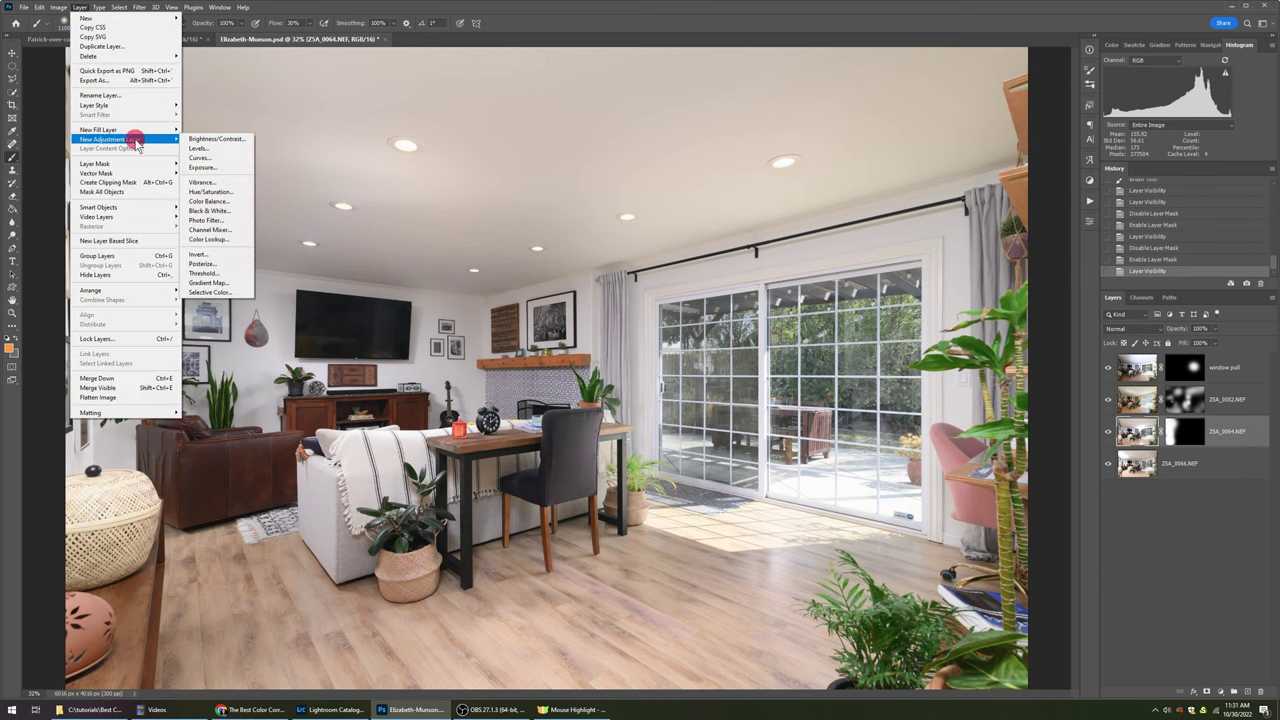
{"action": "left_click", "coordinate": [212, 201]}
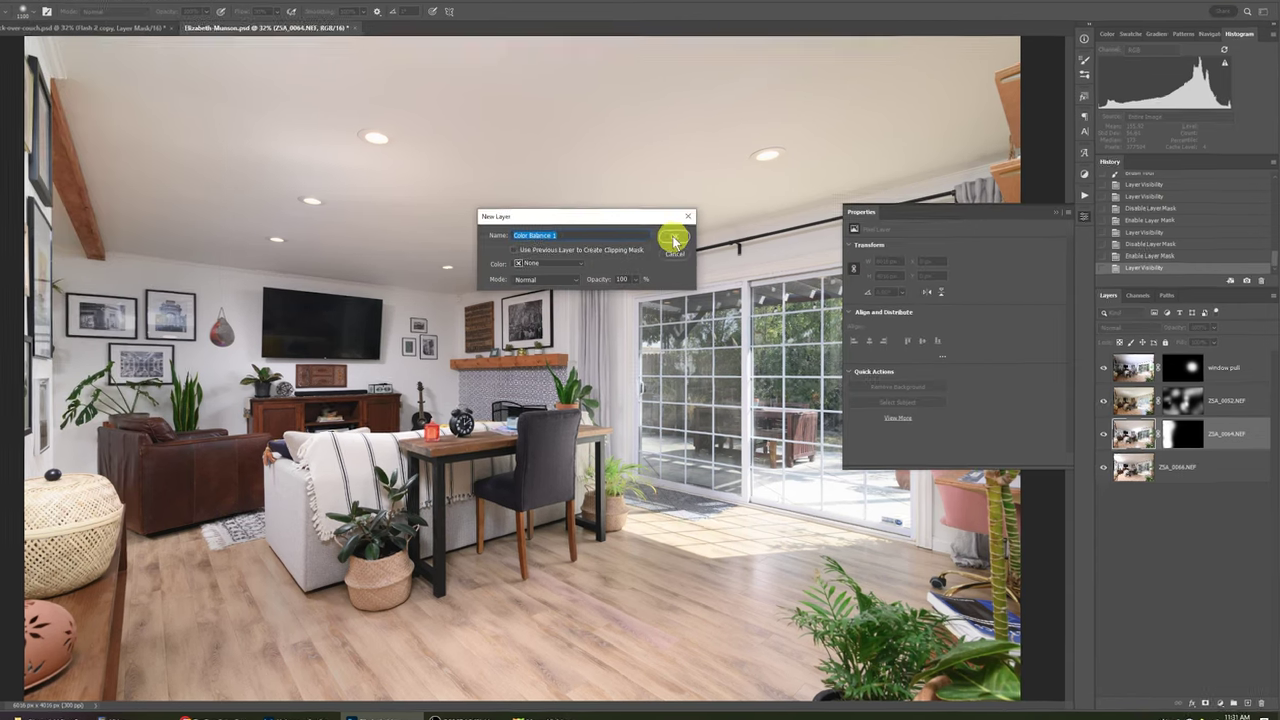
{"action": "left_click", "coordinate": [693, 240]}
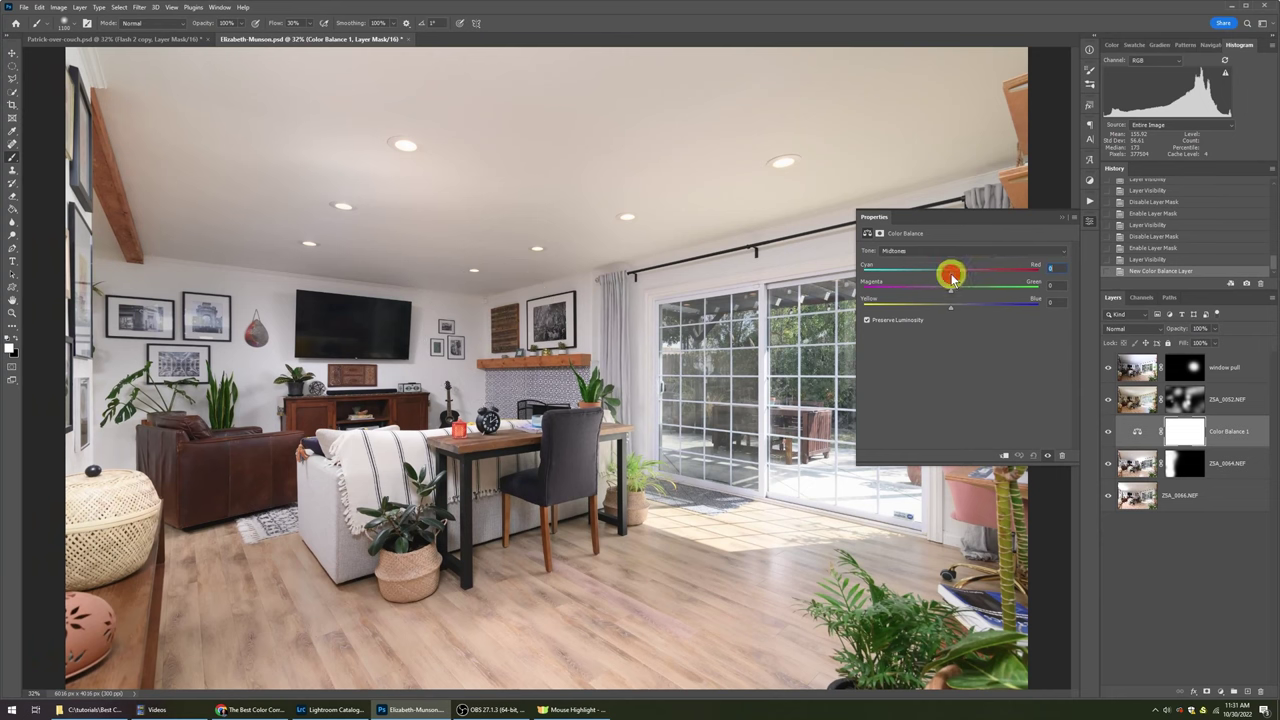
- Set midtones Cyan/Red -16, Magenta/Green +2, Yellow/Blue +7, toggling Color Balance 1 to compare
{"action": "left_click_drag", "start_coordinate": [953, 280], "coordinate": [945, 280]}
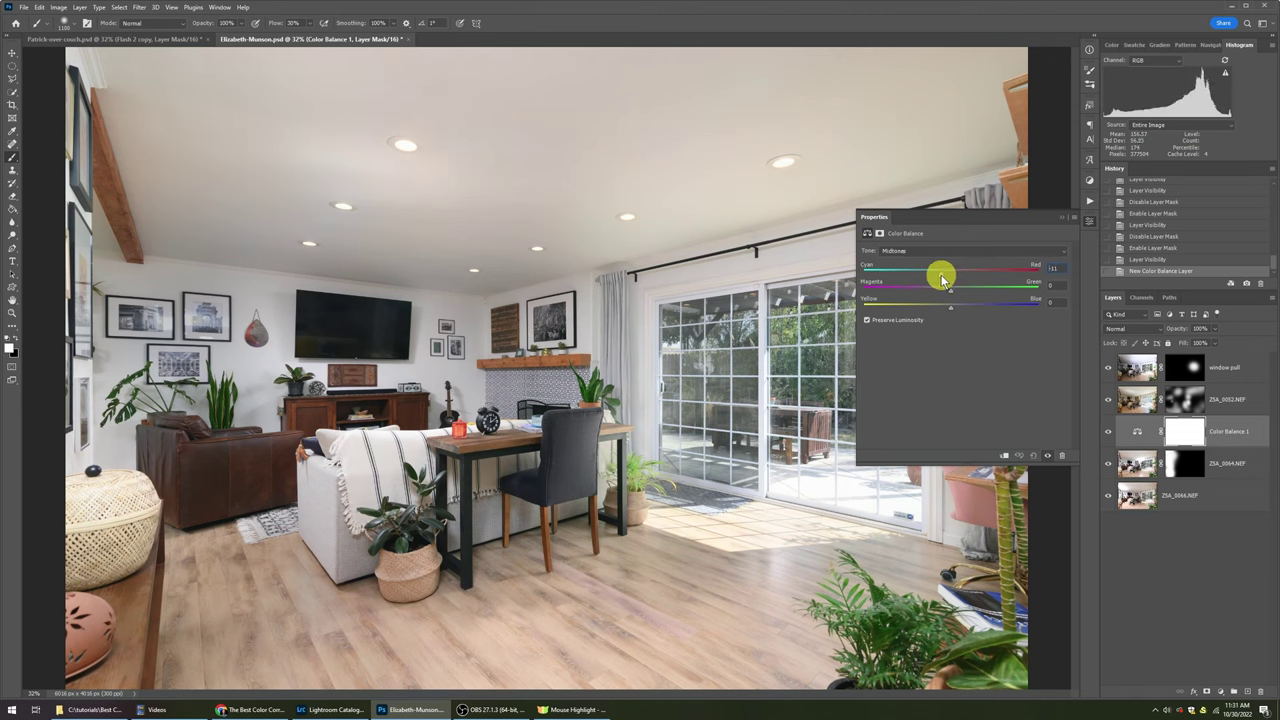
{"action": "left_click_drag", "start_coordinate": [942, 280], "coordinate": [937, 275]}
{"action": "left_click", "coordinate": [1110, 432]}
{"action": "left_click", "coordinate": [1110, 432]}
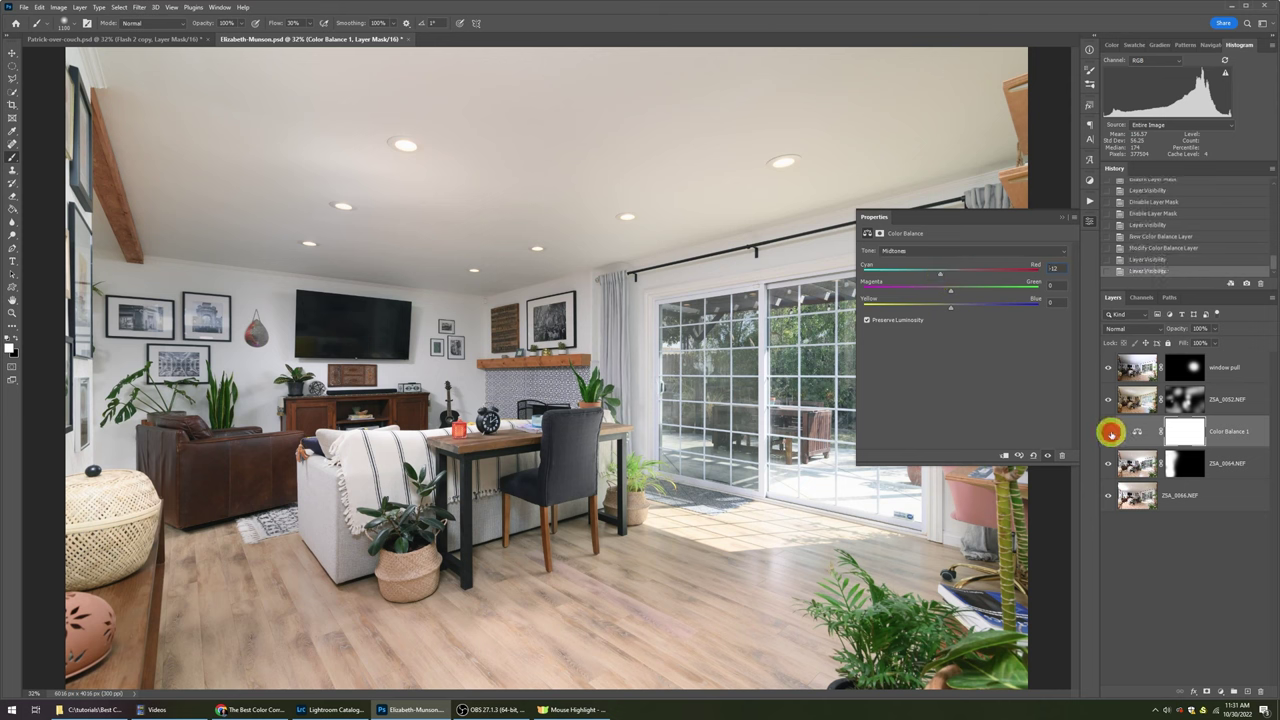
{"action": "left_click", "coordinate": [1110, 432]}
{"action": "left_click", "coordinate": [1110, 432]}
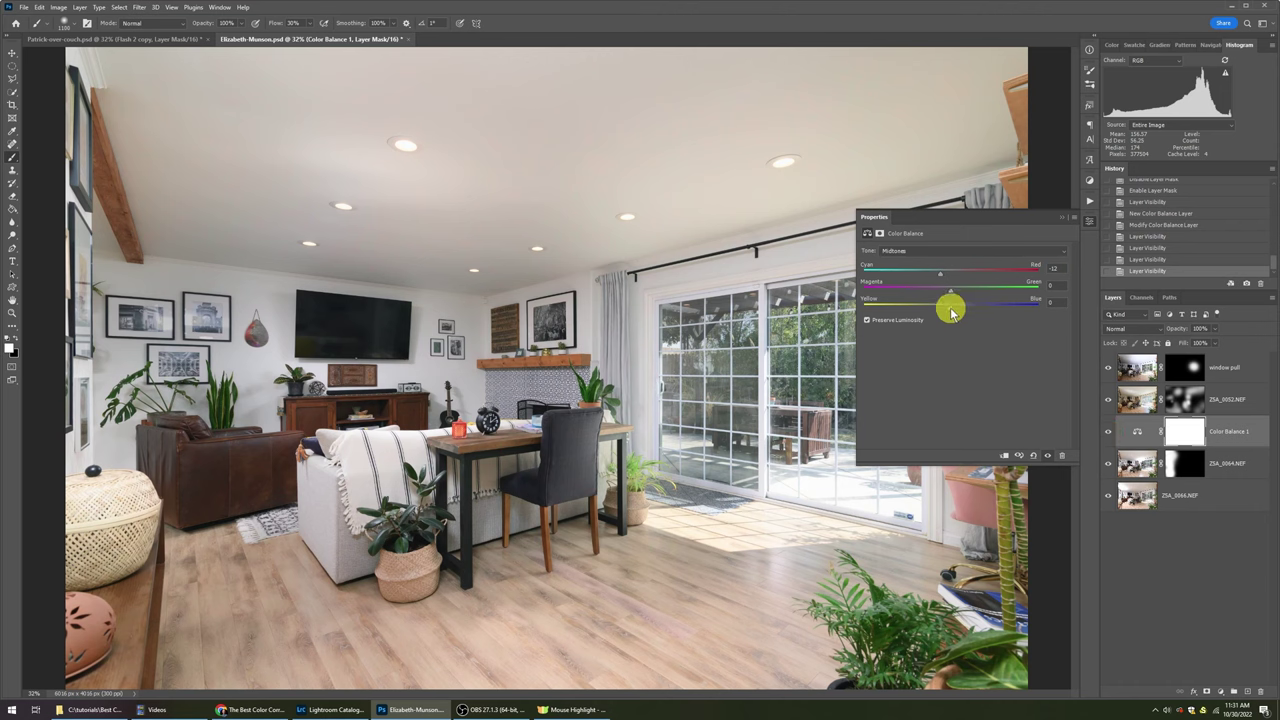
{"action": "left_click_drag", "start_coordinate": [952, 313], "coordinate": [957, 313]}
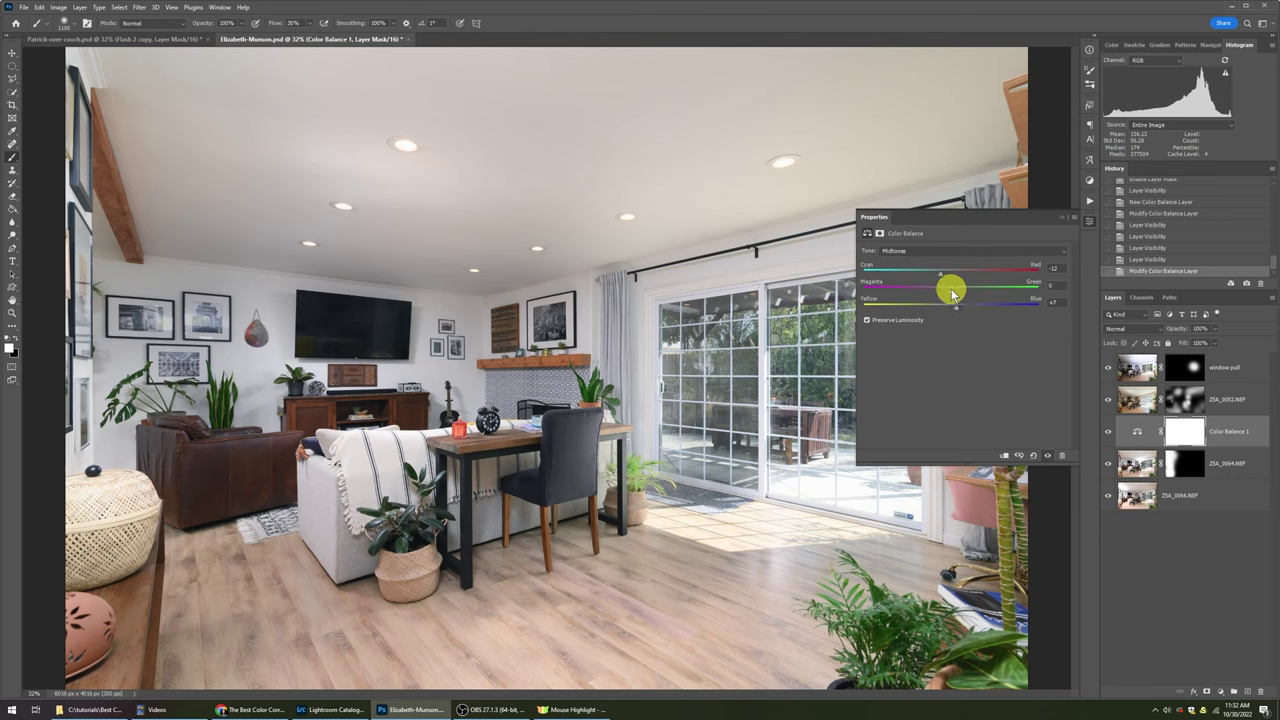
{"action": "left_click", "coordinate": [952, 291]}
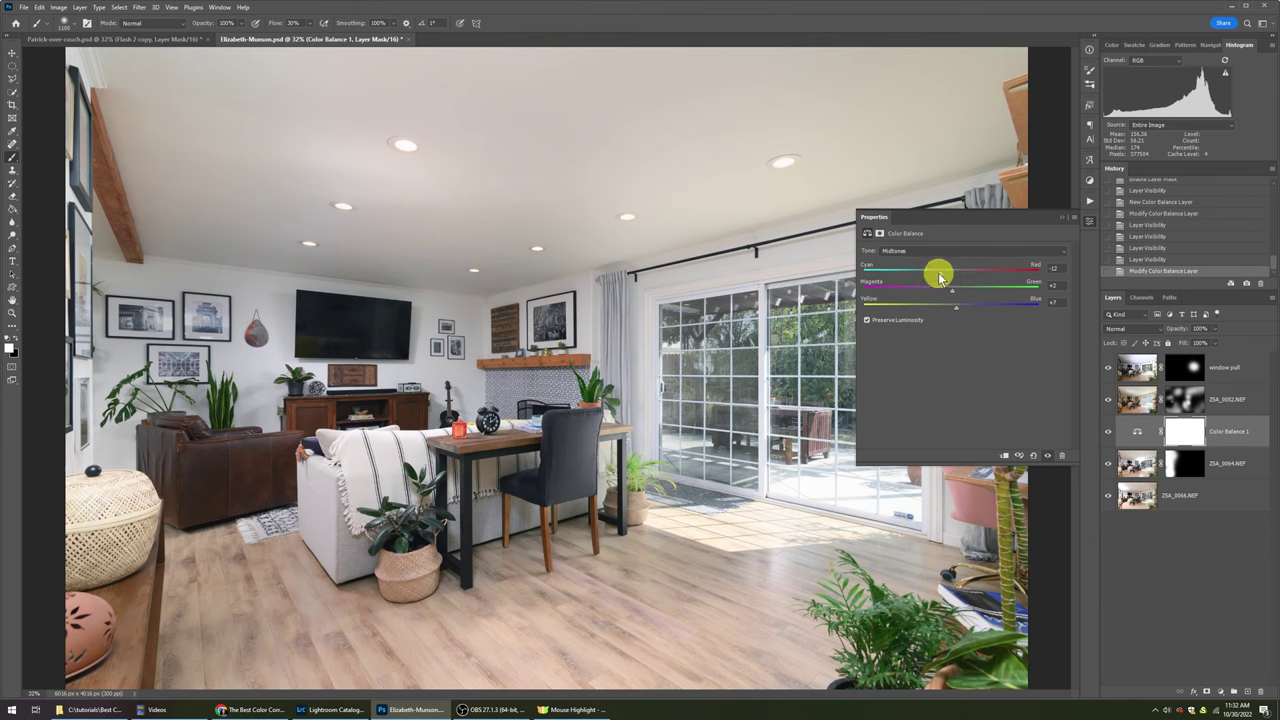
{"action": "left_click_drag", "start_coordinate": [939, 278], "coordinate": [936, 279]}
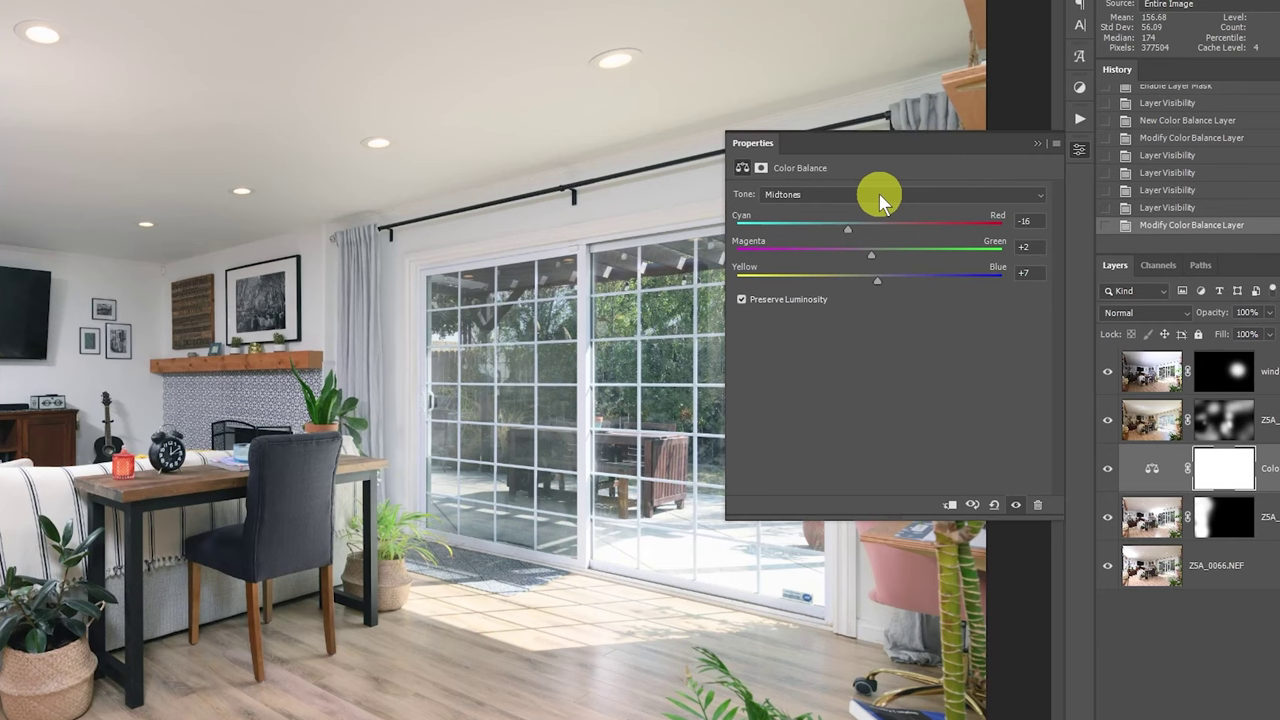
- Switch Tone to Shadows and nudge Cyan/Red slightly toward cyan
{"action": "left_click", "coordinate": [880, 200]}
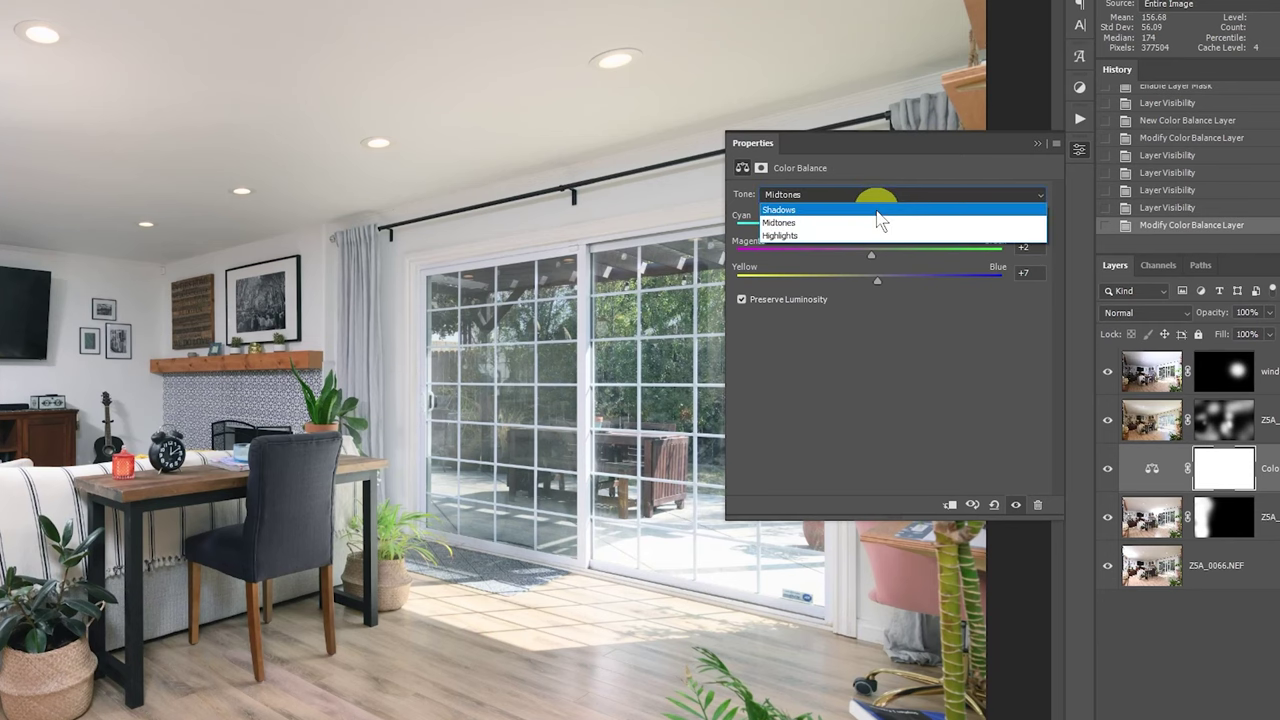
{"action": "left_click", "coordinate": [877, 210]}
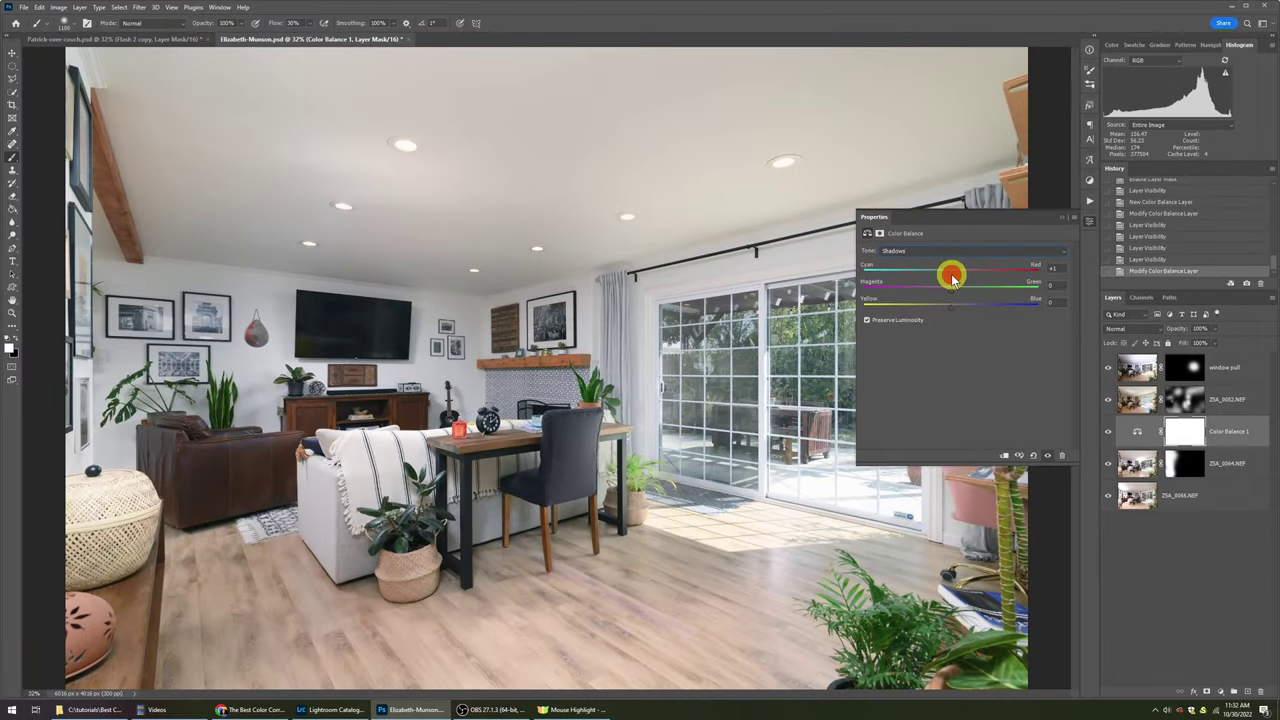
{"action": "left_click_drag", "start_coordinate": [953, 279], "coordinate": [949, 280]}
- Switch Tone to Highlights and set Yellow/Blue to -7
{"action": "left_click", "coordinate": [935, 251]}
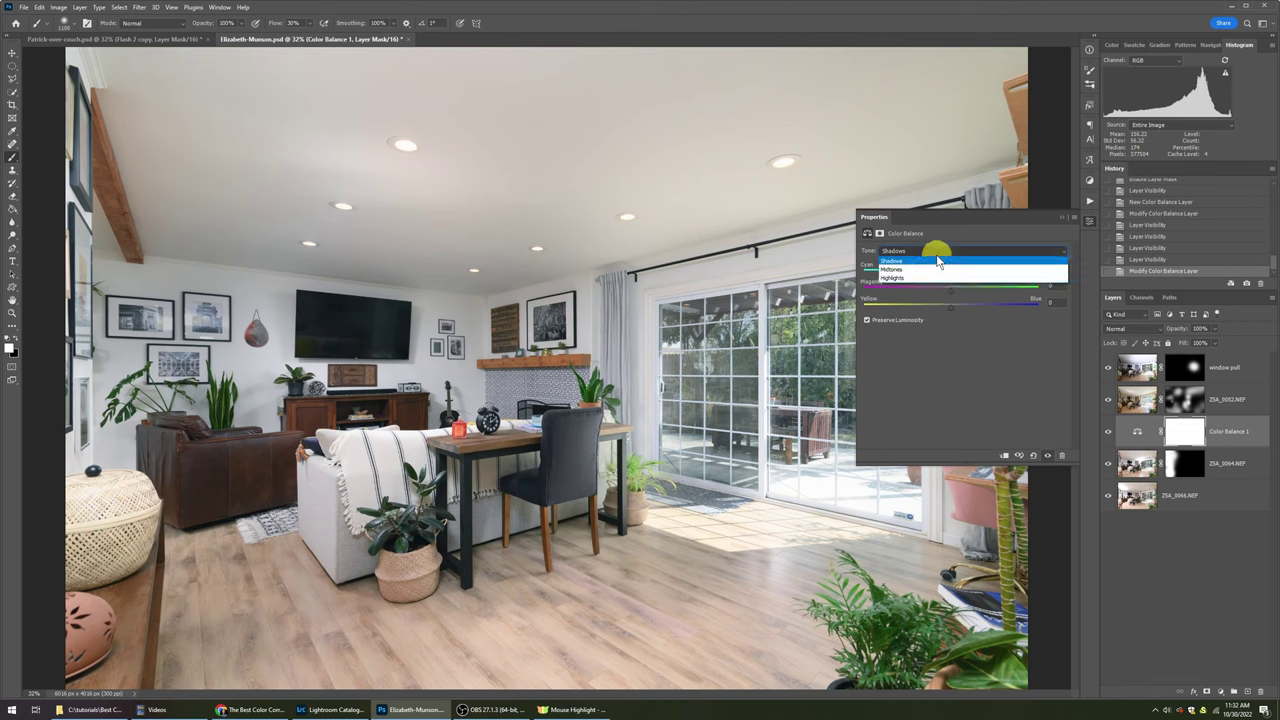
{"action": "left_click", "coordinate": [932, 277]}
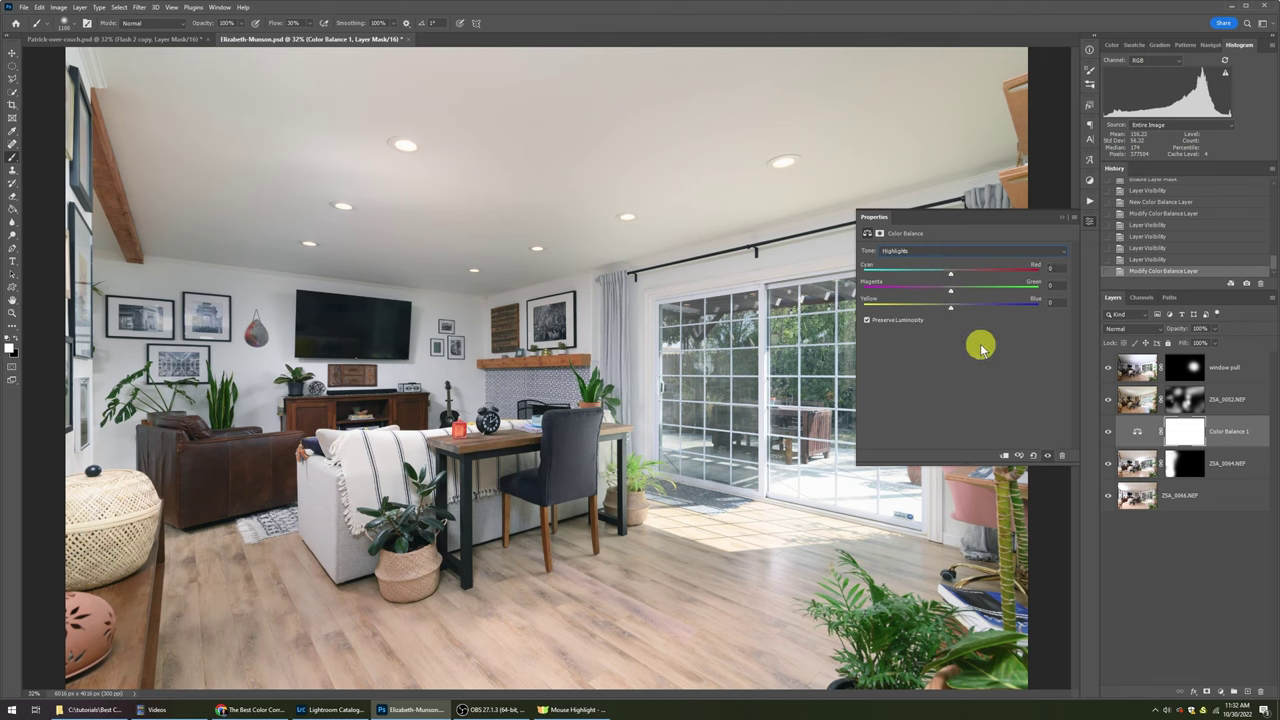
{"action": "left_click", "coordinate": [951, 308]}
{"action": "left_click_drag", "start_coordinate": [951, 312], "coordinate": [945, 312]}
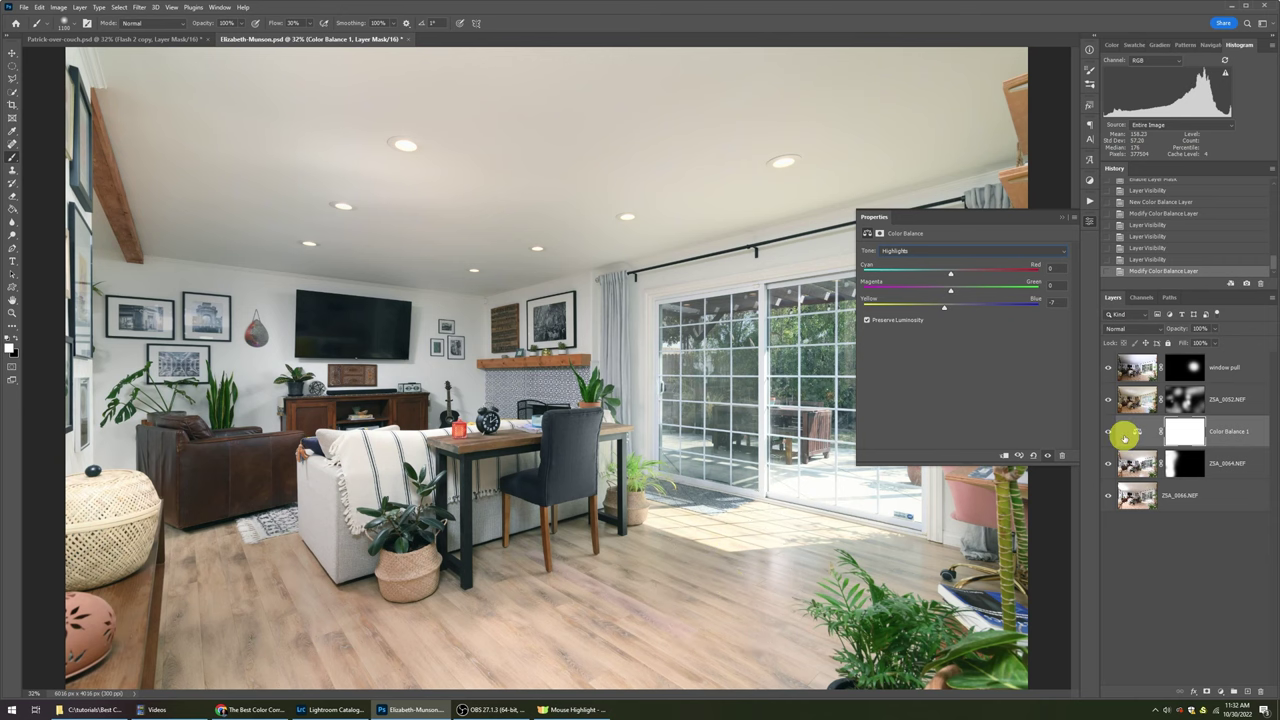
{"action": "left_click", "coordinate": [965, 253]}
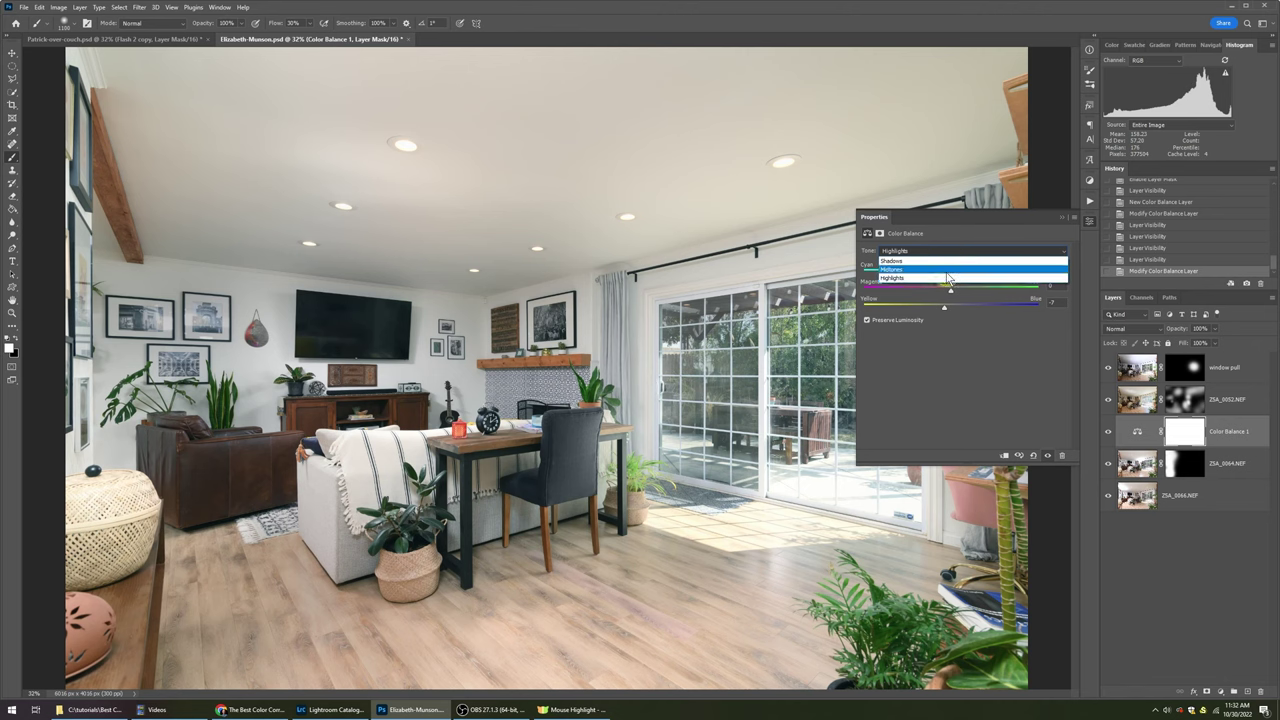
{"action": "left_click", "coordinate": [954, 230]}
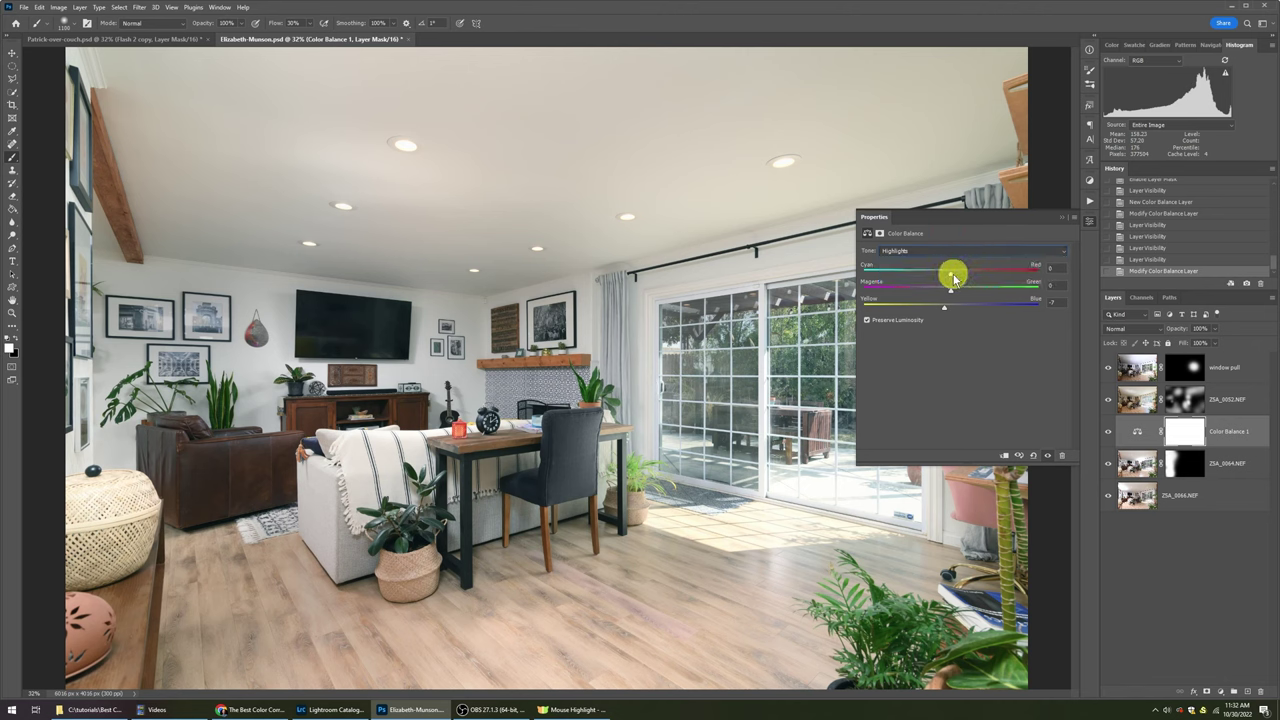
- Collapse the floating Color Balance Properties panel to reveal the whole room
{"action": "left_click", "coordinate": [1059, 219]}
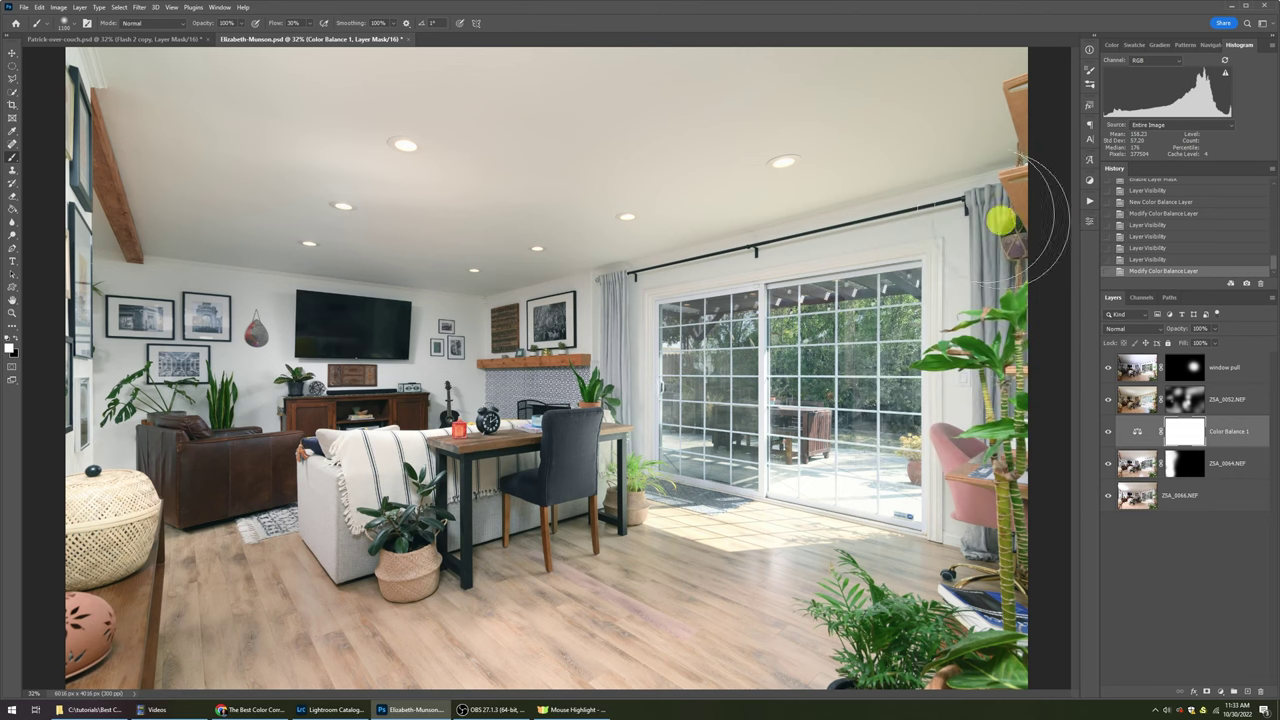